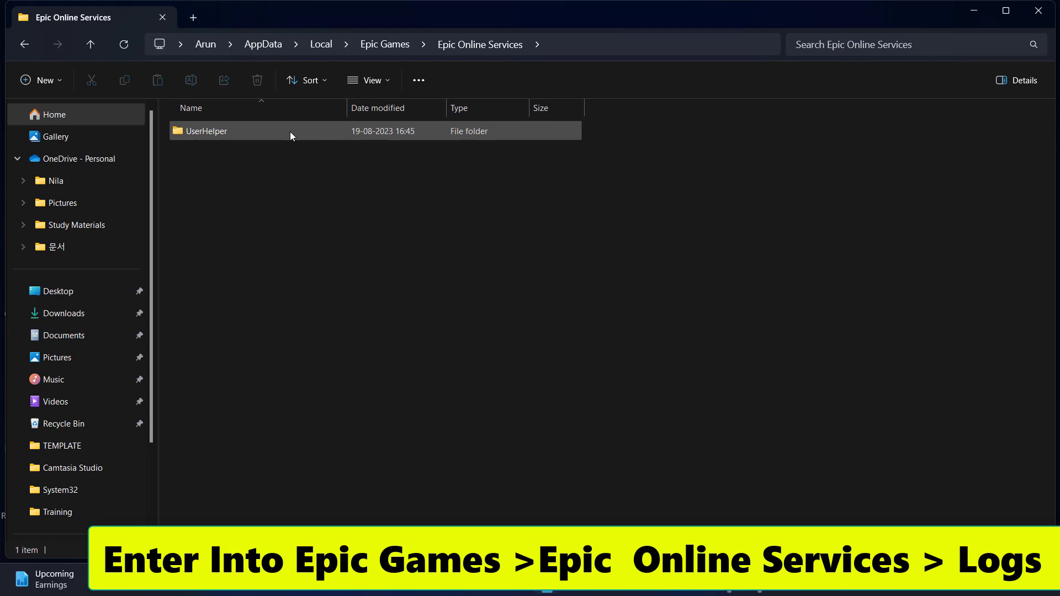
# Open the Logs folder inside UserHelper and select the UserHelper-2023.08.19-11.15.40 text file.
pyautogui.doubleClick(291, 133)
pyautogui.click(291, 133)
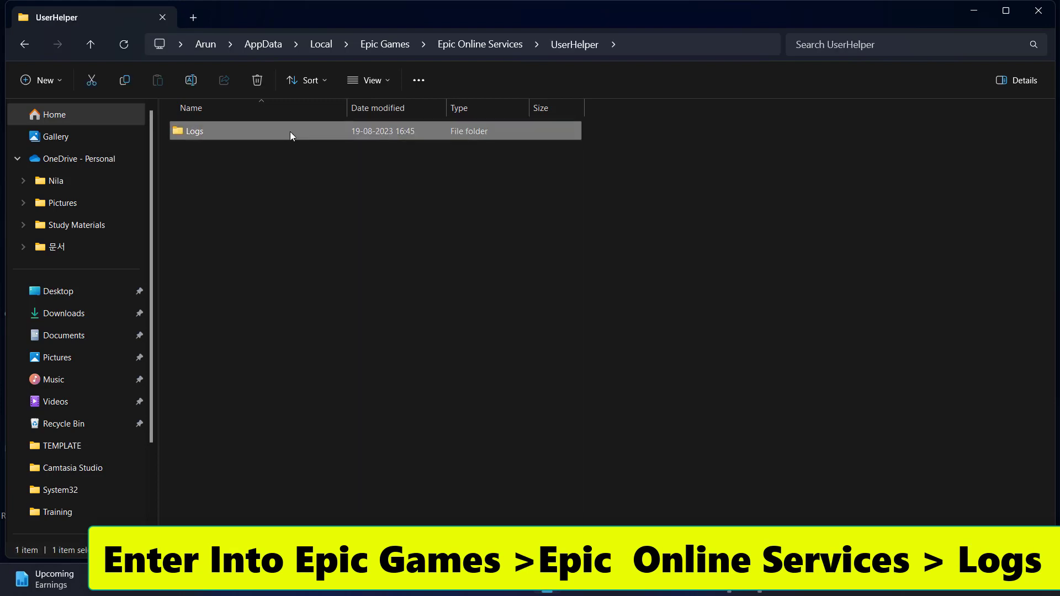
pyautogui.doubleClick(290, 131)
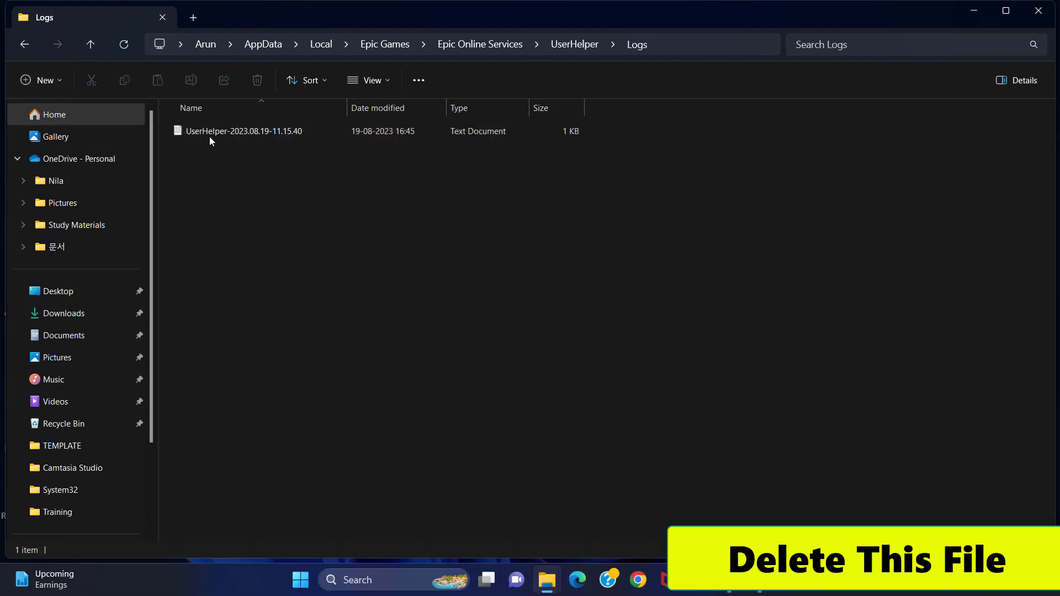
pyautogui.click(263, 128)
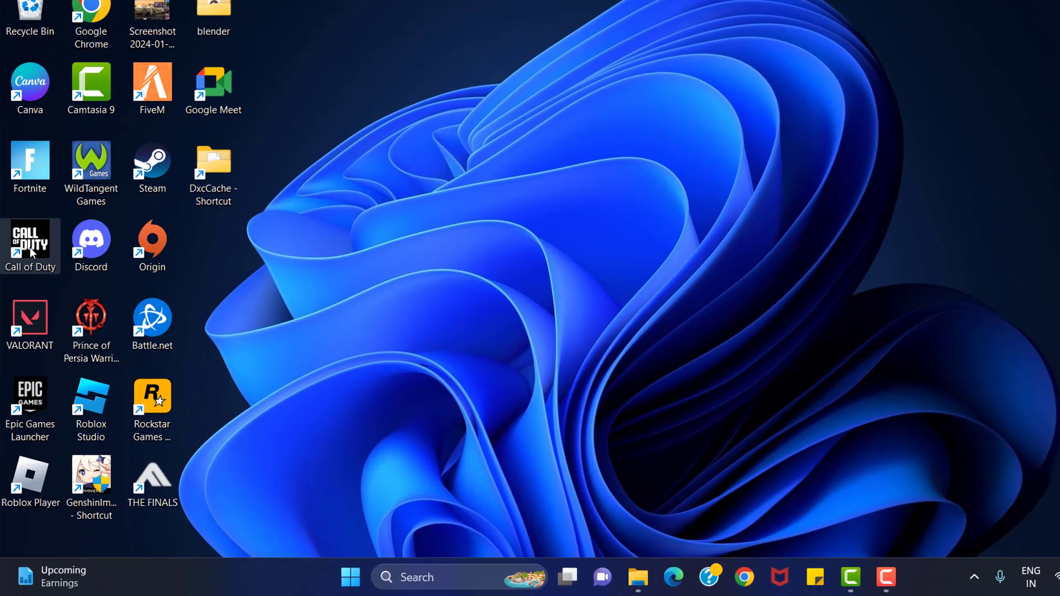
# Set the Call of Duty desktop shortcut to Windows 8 compatibility mode, with fullscreen optimizations disabled and running as administrator.
pyautogui.rightClick(26, 301)
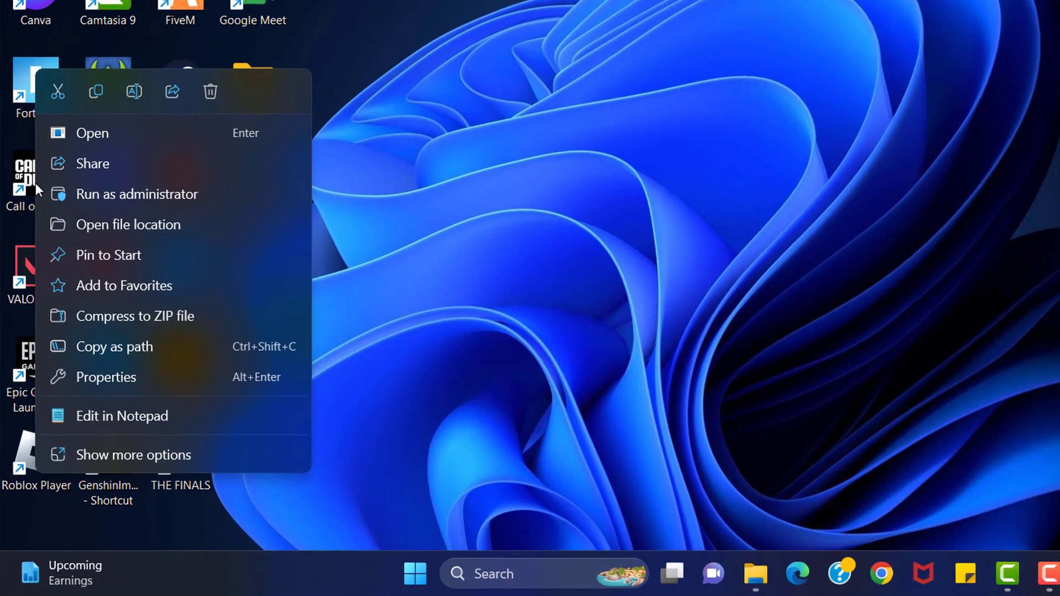
pyautogui.click(105, 378)
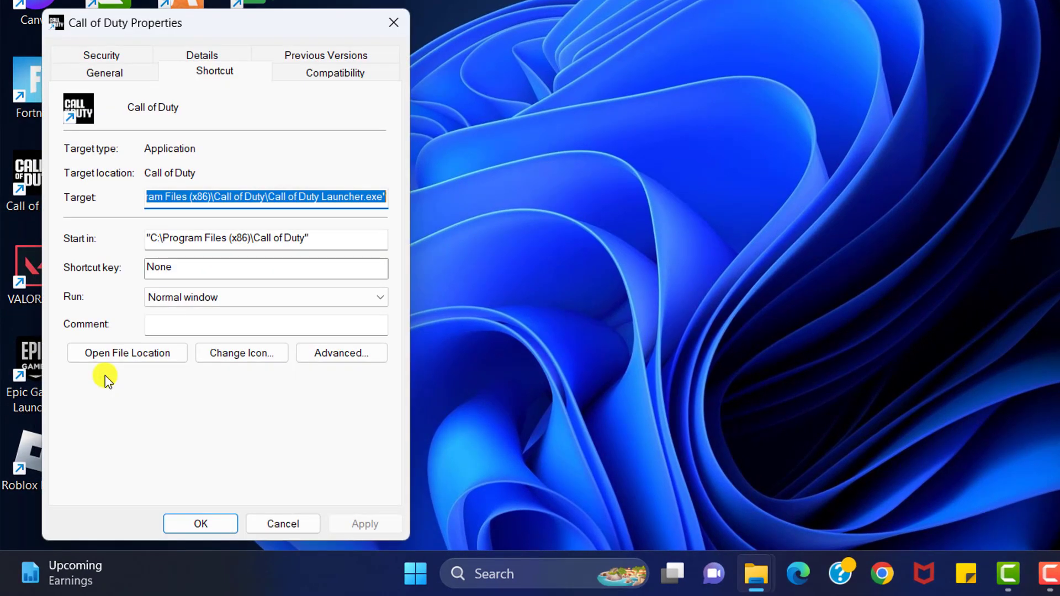
pyautogui.click(369, 76)
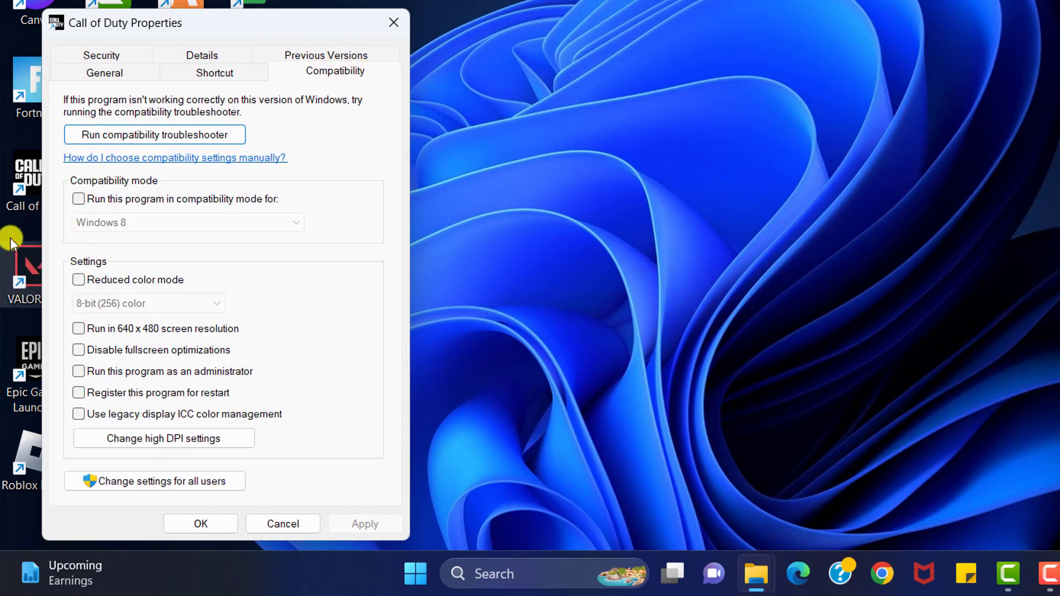
pyautogui.click(76, 200)
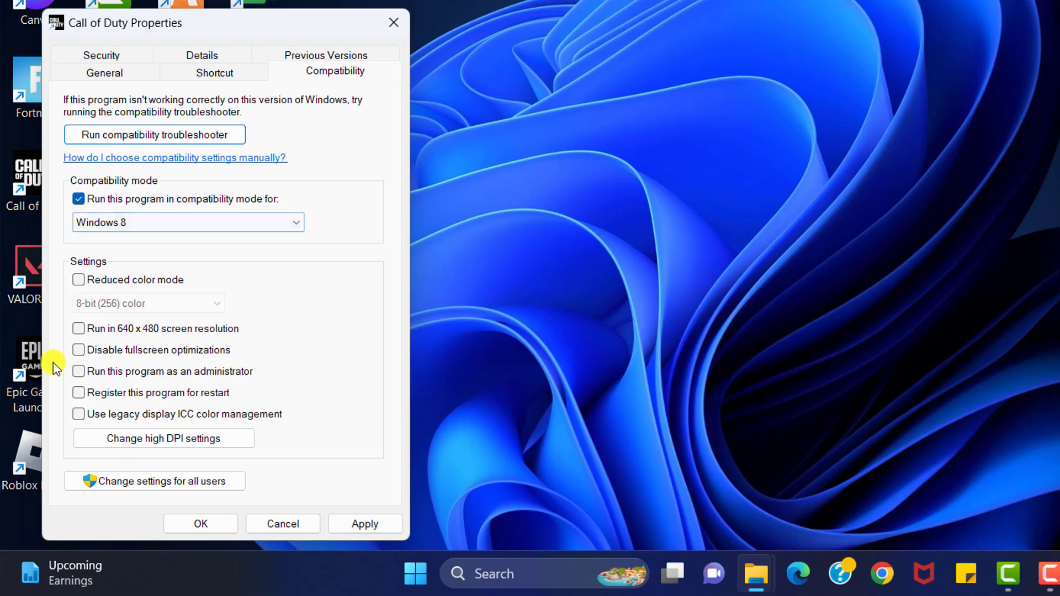
pyautogui.click(78, 352)
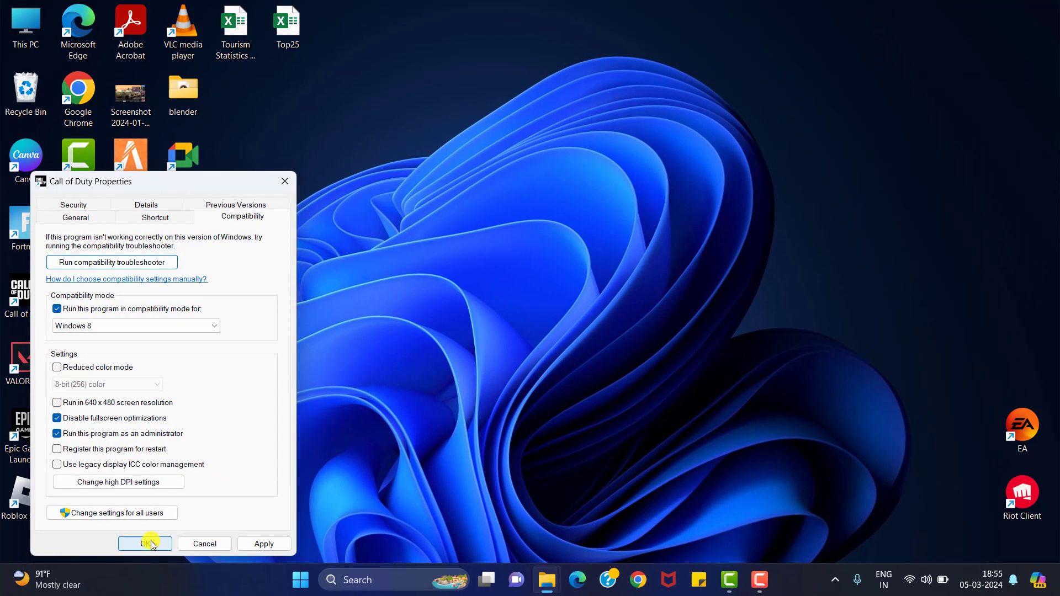
pyautogui.click(145, 544)
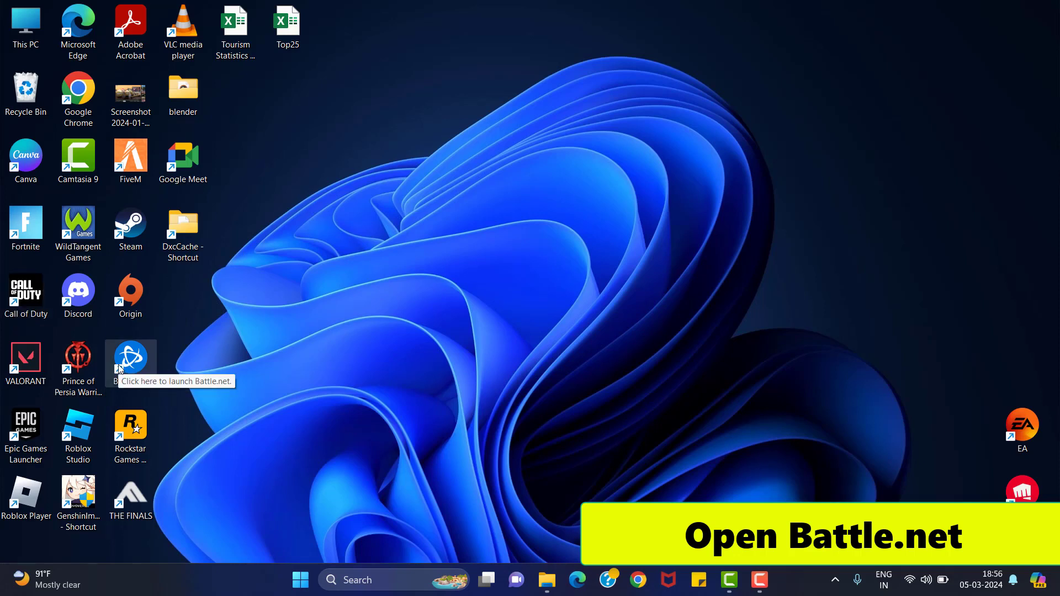
# Open Battle.net and start Scan and Repair for Call of Duty.
pyautogui.doubleClick(120, 369)
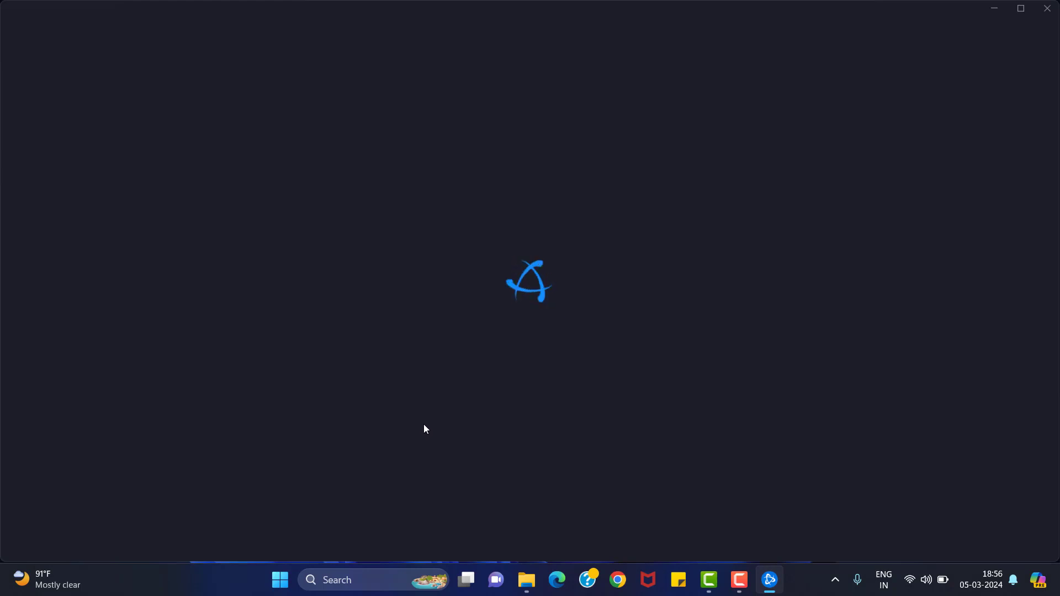
pyautogui.click(114, 82)
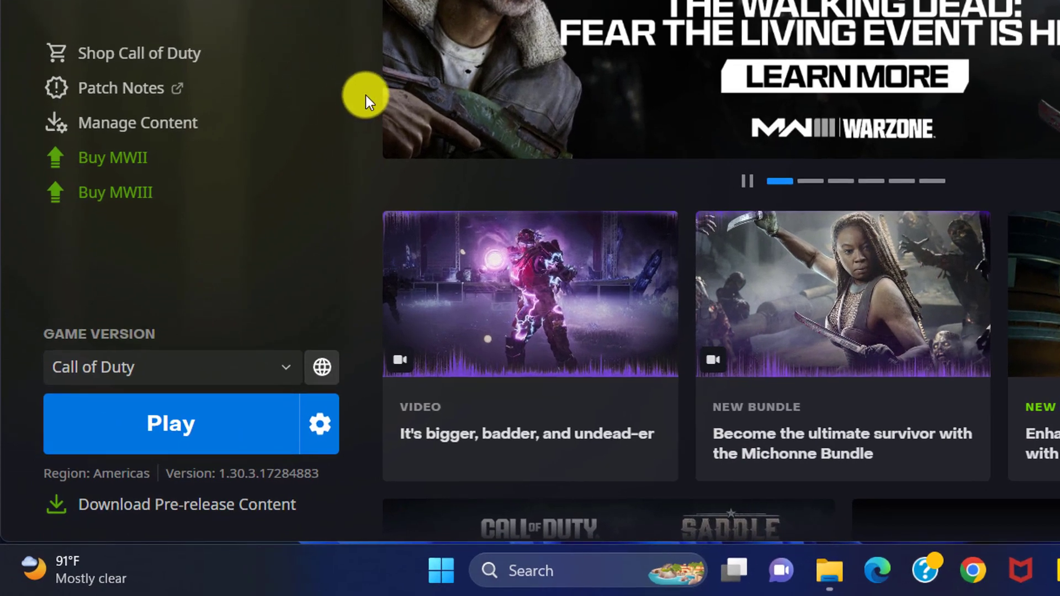
pyautogui.click(326, 434)
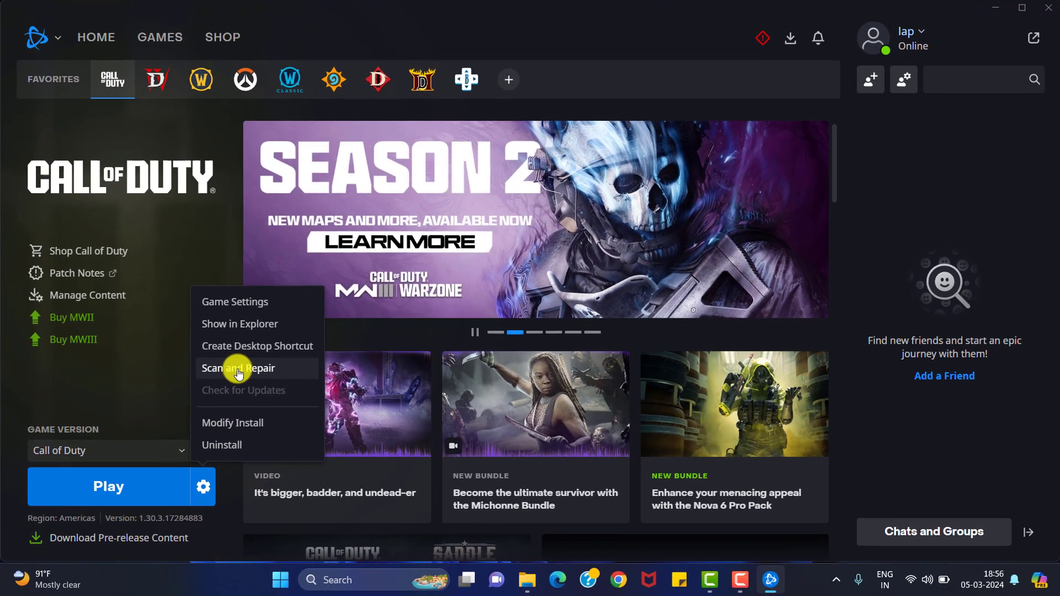
pyautogui.click(375, 243)
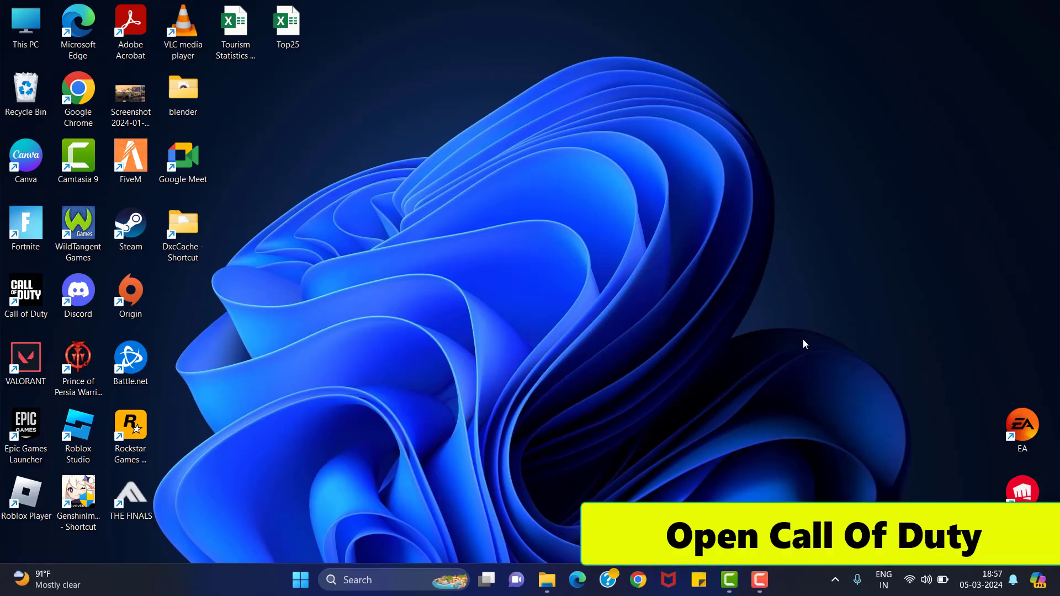
# Launch Call of Duty from the desktop and restart shaders pre-loading in its graphics settings.
pyautogui.doubleClick(26, 291)
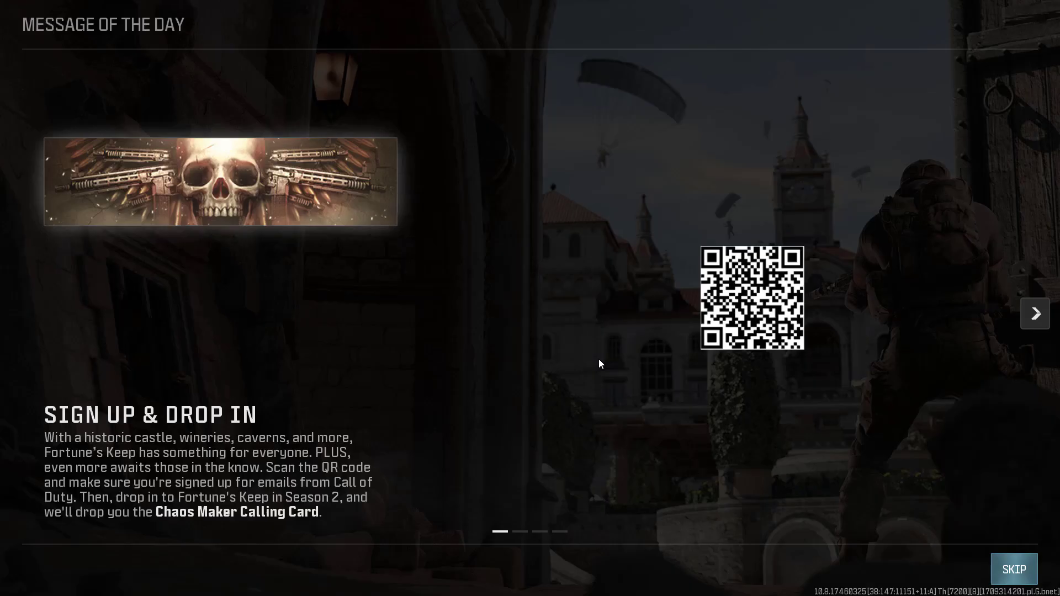
pyautogui.click(1018, 572)
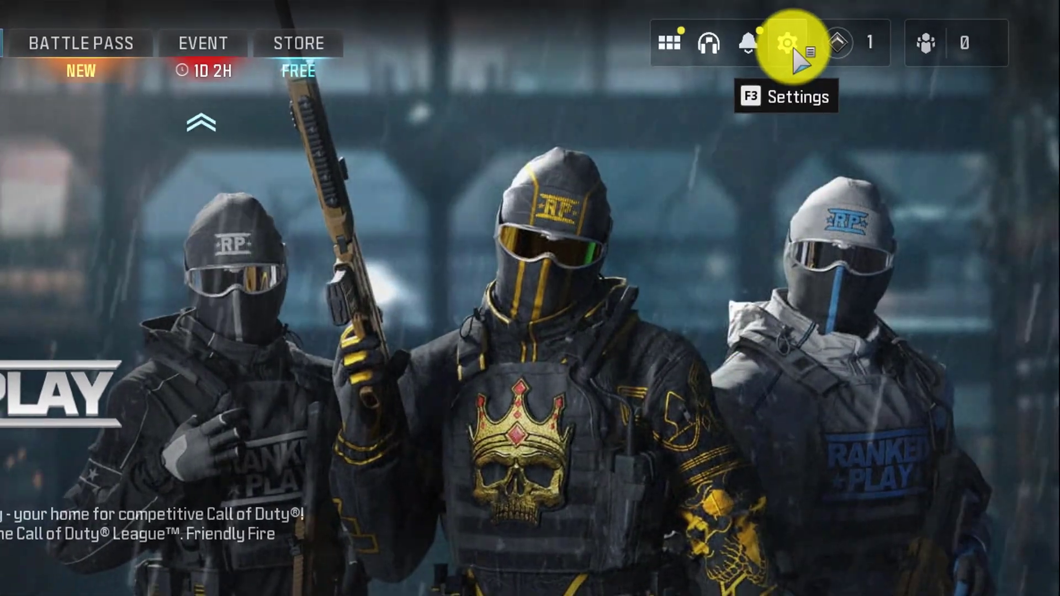
pyautogui.click(793, 49)
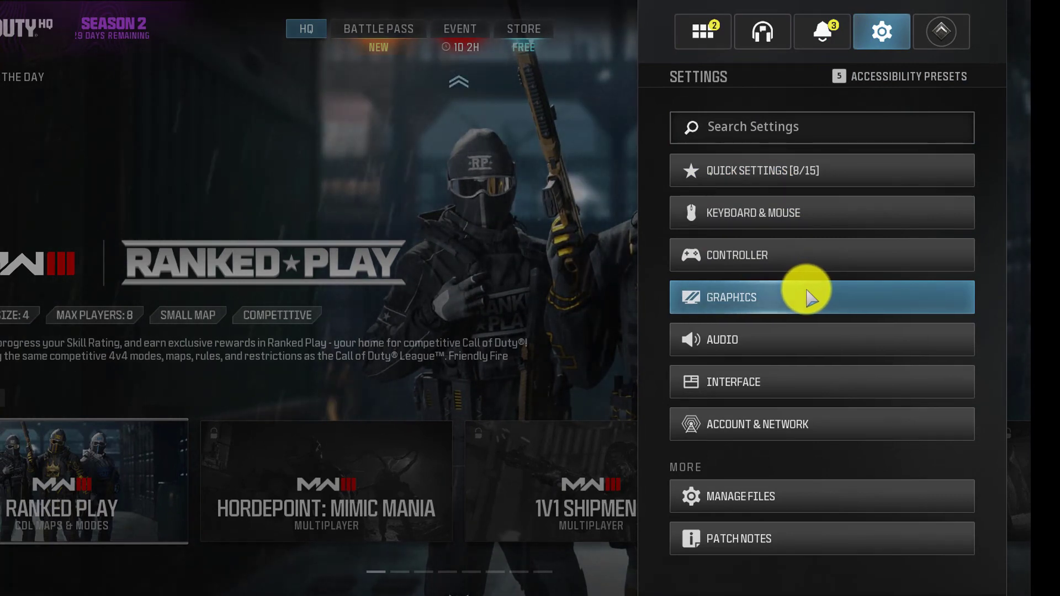
pyautogui.click(751, 292)
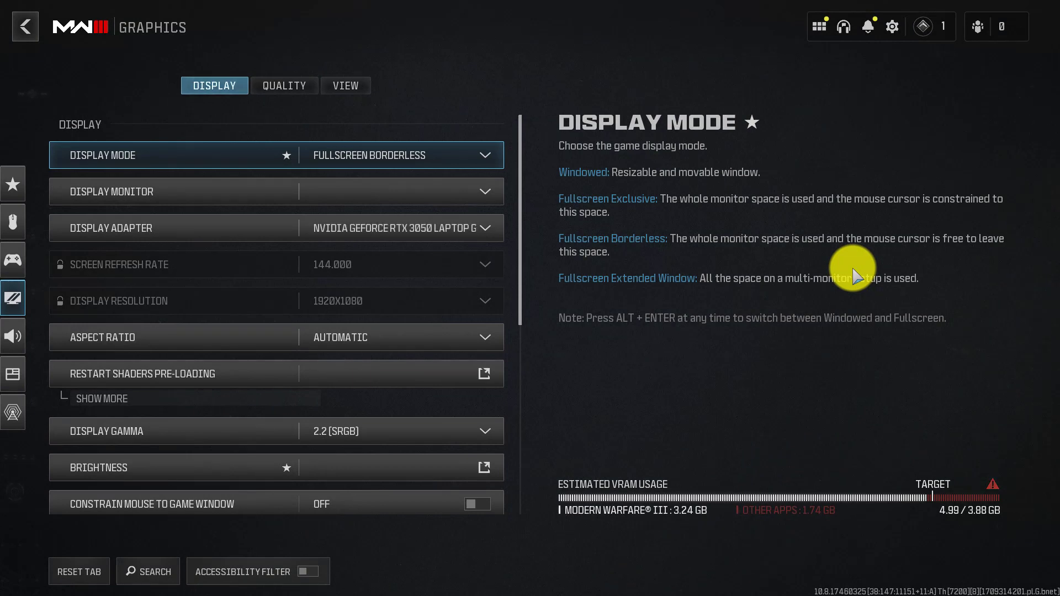
pyautogui.click(486, 376)
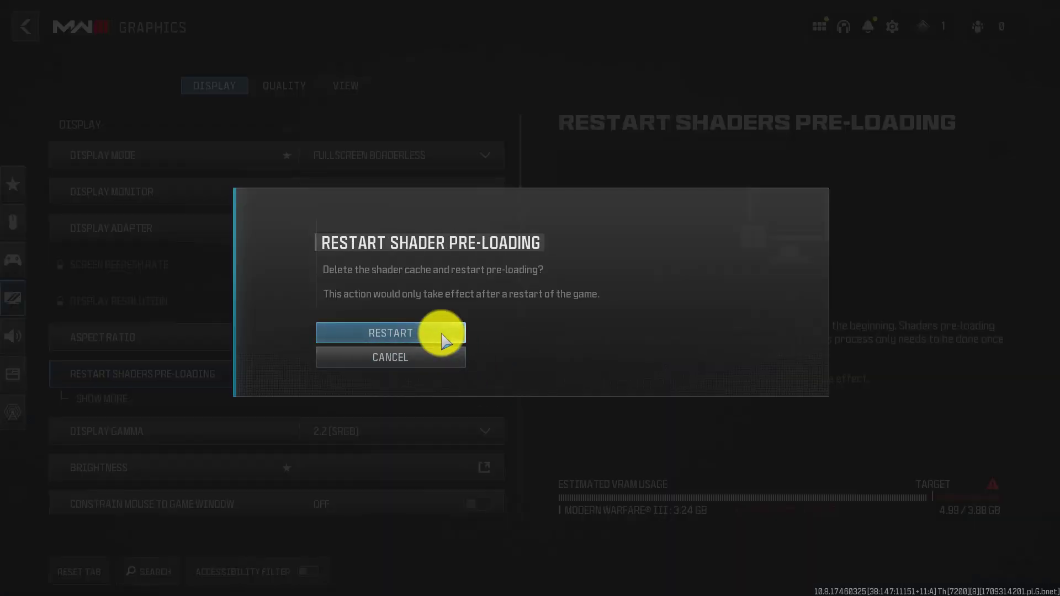
pyautogui.click(443, 336)
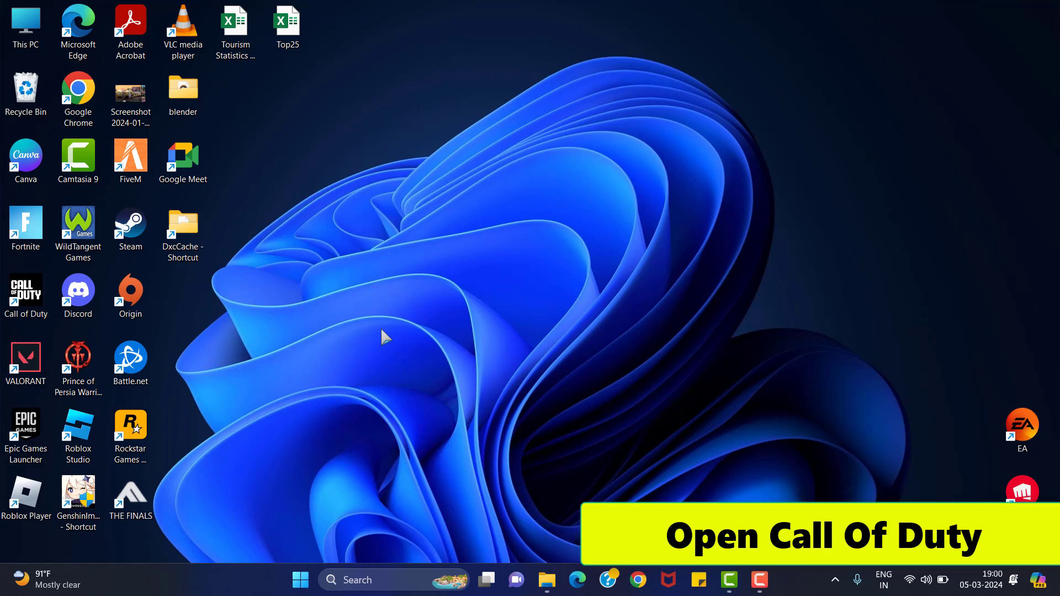
# Relaunch Call of Duty and set the display mode to Fullscreen Exclusive in the graphics settings.
pyautogui.doubleClick(26, 292)
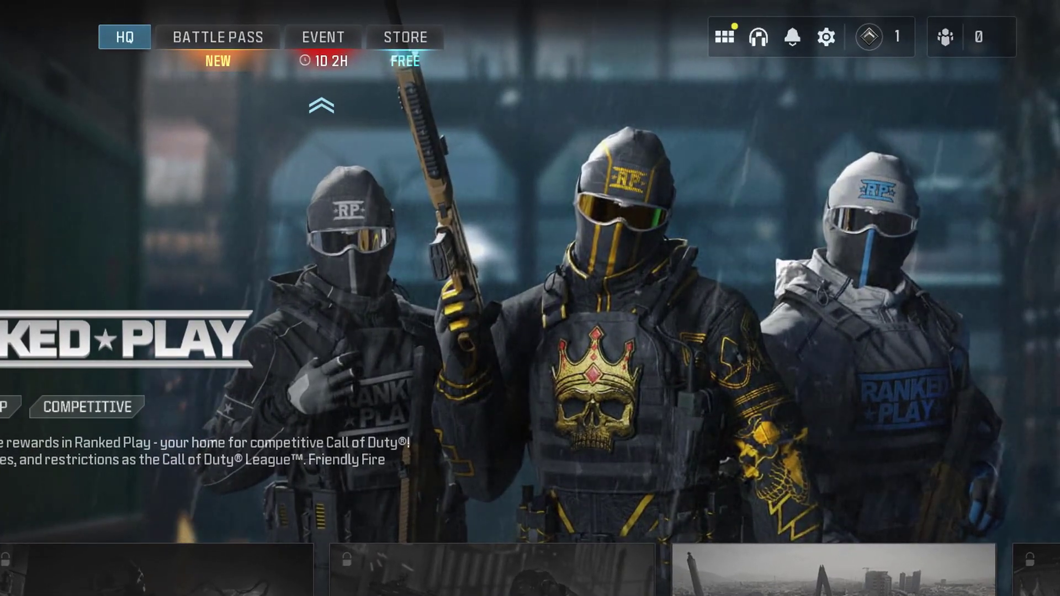
pyautogui.moveTo(552, 442)
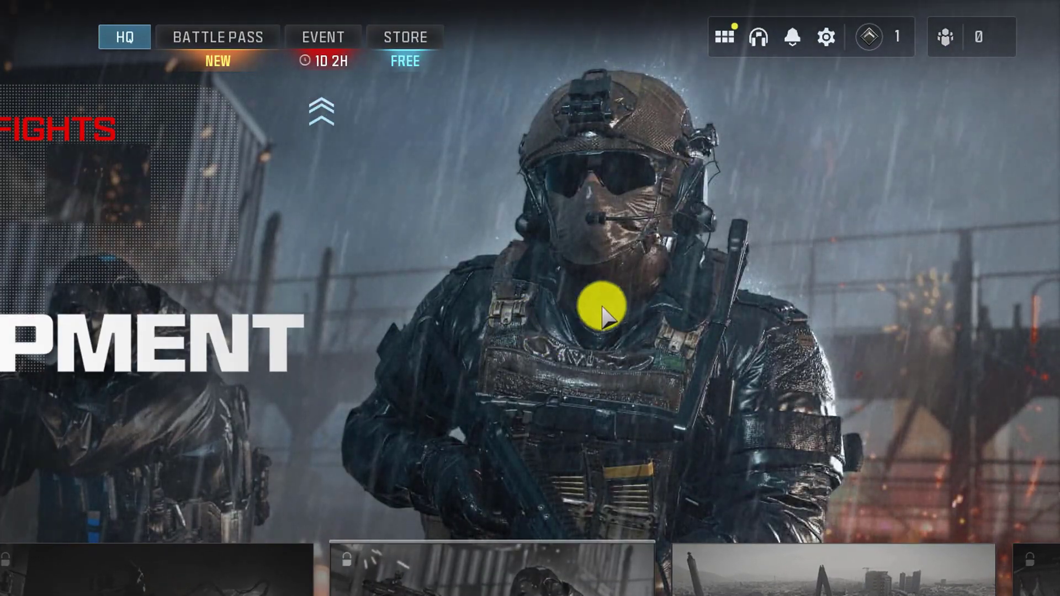
pyautogui.click(827, 35)
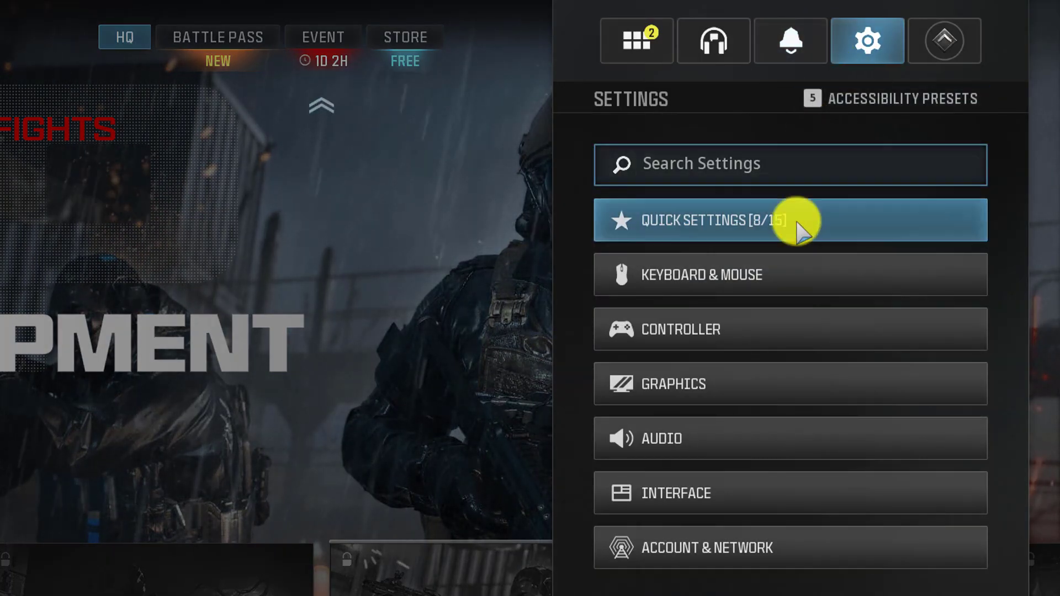
pyautogui.click(786, 391)
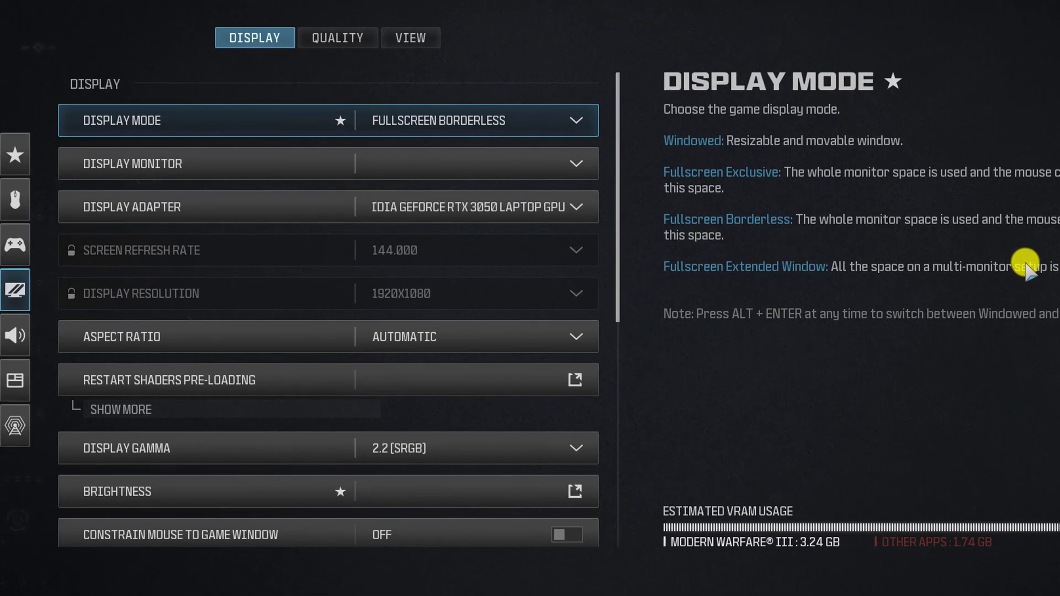
pyautogui.click(549, 112)
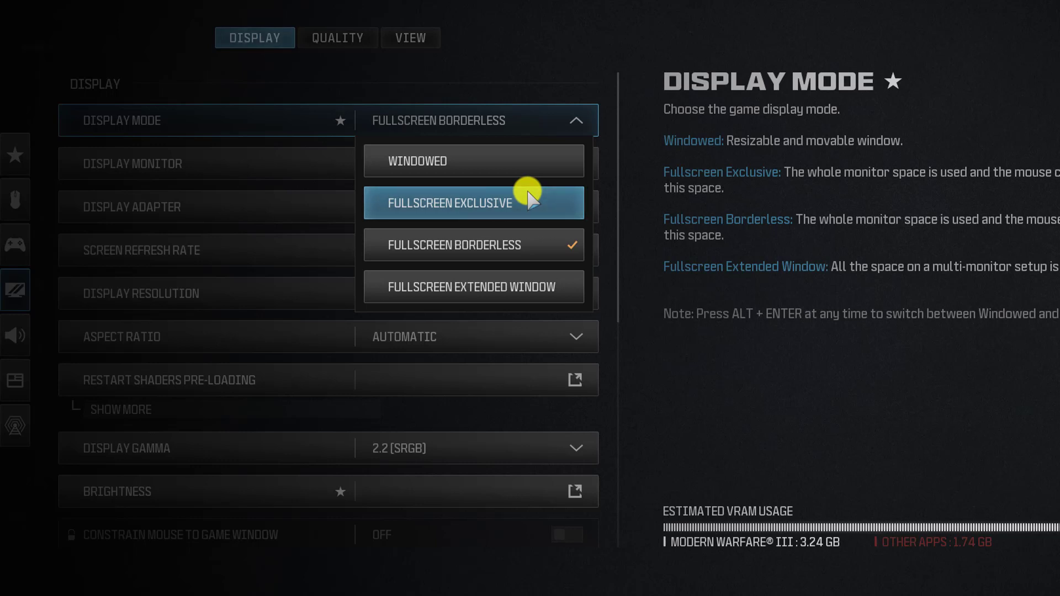
pyautogui.click(528, 194)
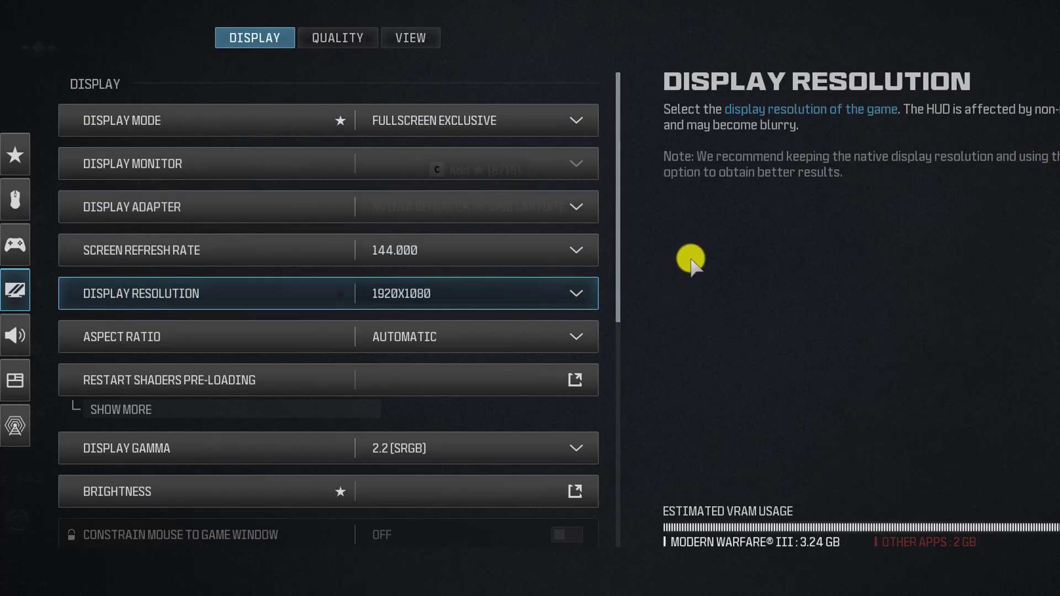
# Choose the NVIDIA GeForce RTX 3050 Laptop GPU as display adapter and set the screen refresh rate to 60.000.
pyautogui.click(576, 216)
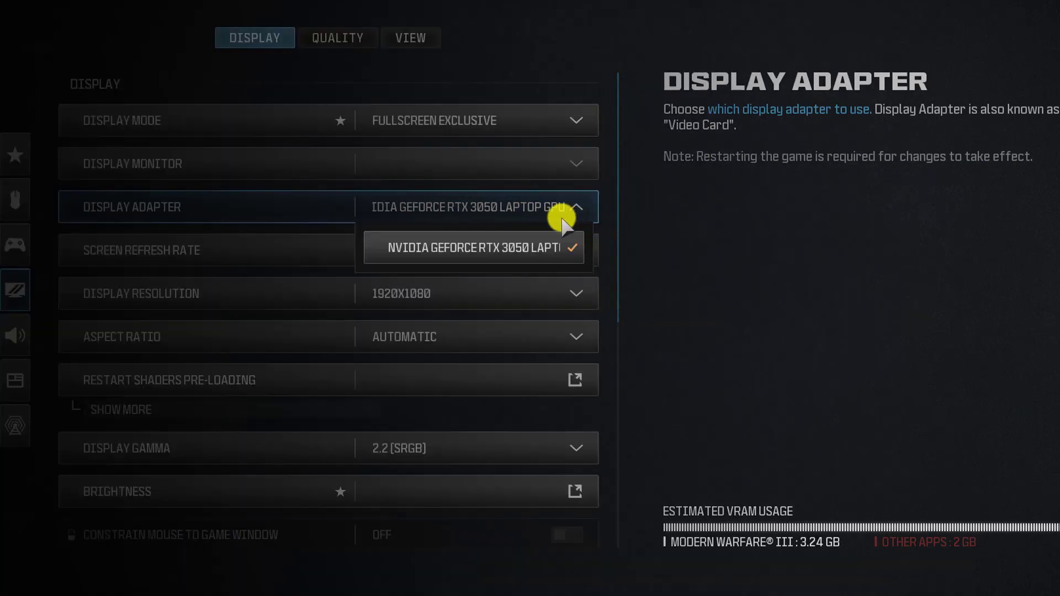
pyautogui.click(545, 245)
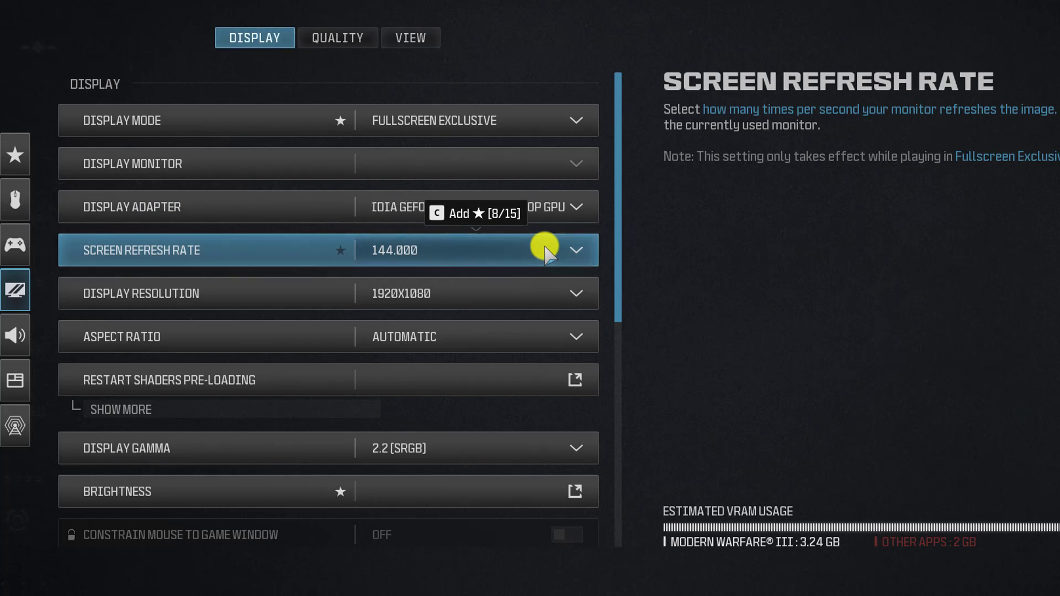
pyautogui.click(548, 247)
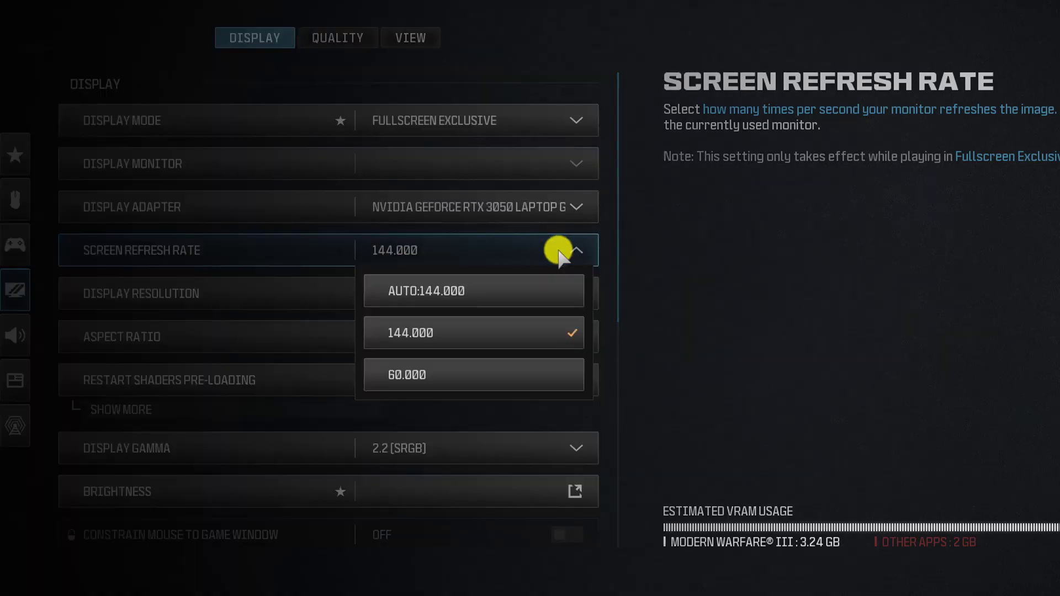
pyautogui.click(500, 381)
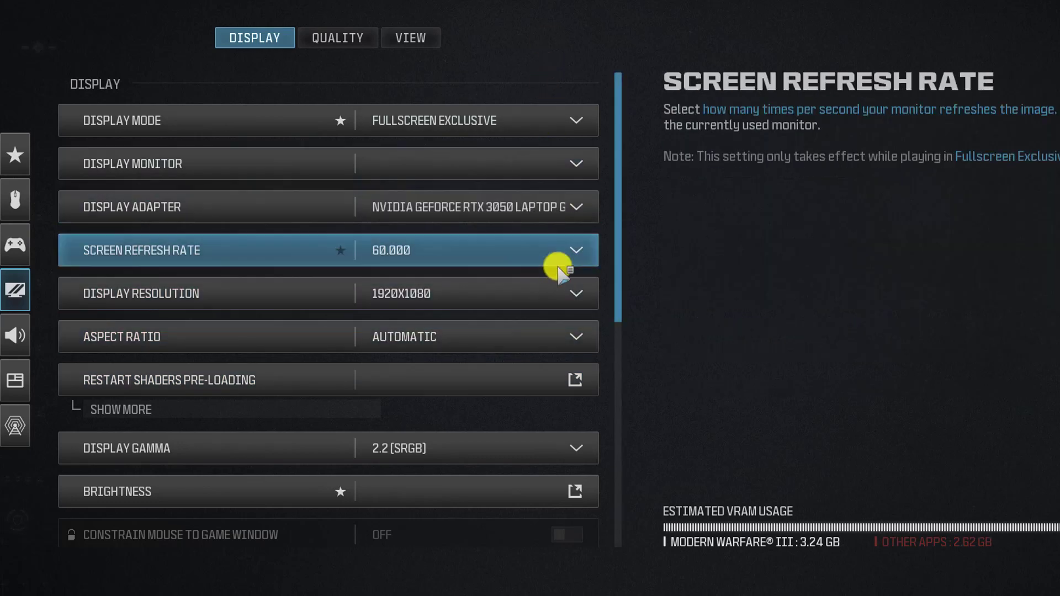
# Set the display resolution to Auto: 1920x1080.
pyautogui.click(564, 303)
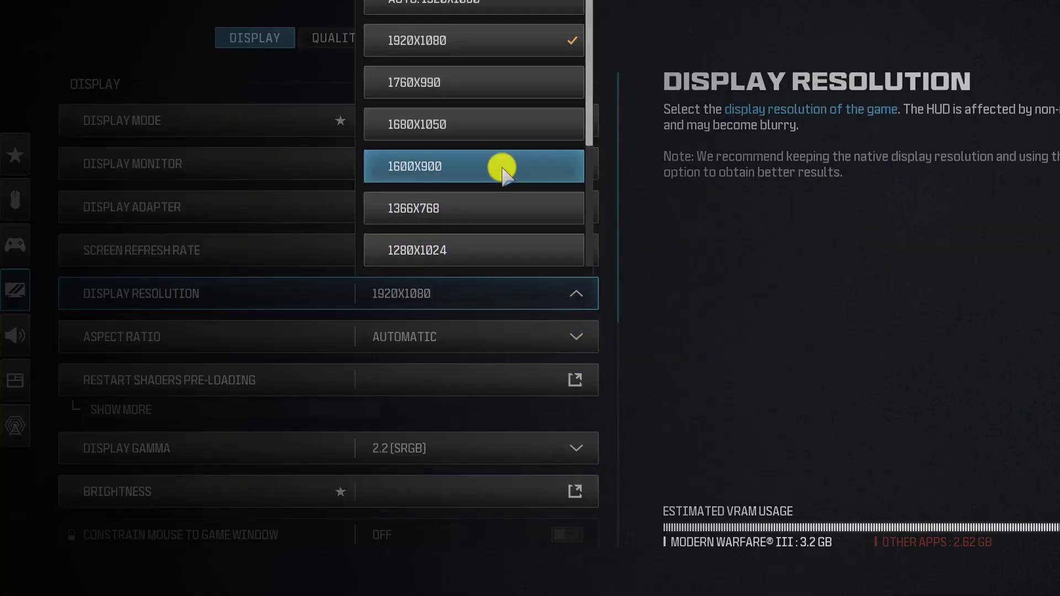
pyautogui.scroll(-5, 501, 168)
pyautogui.scroll(5, 501, 168)
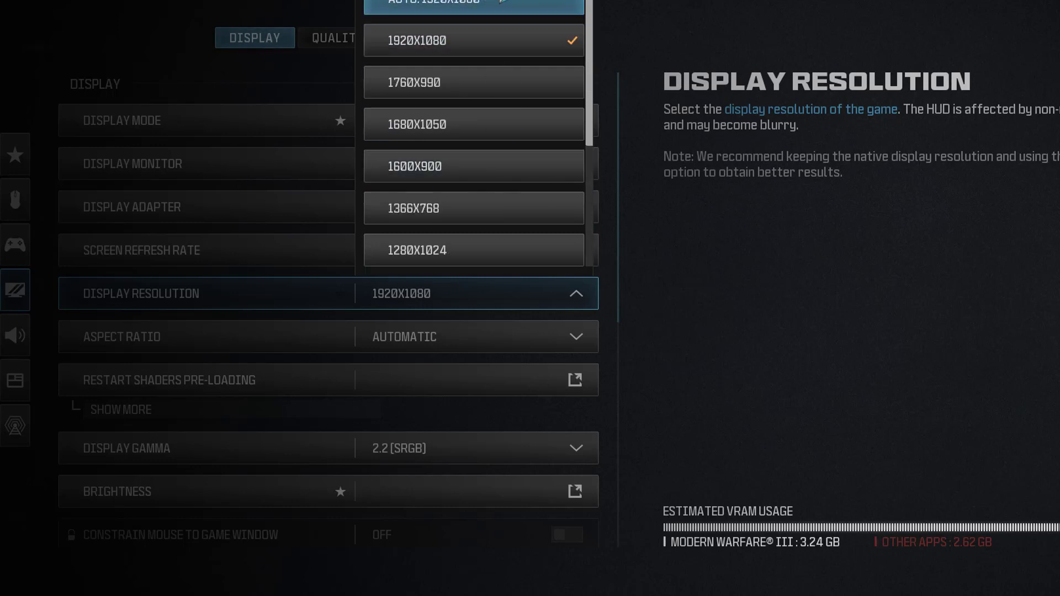
pyautogui.press('Escape')
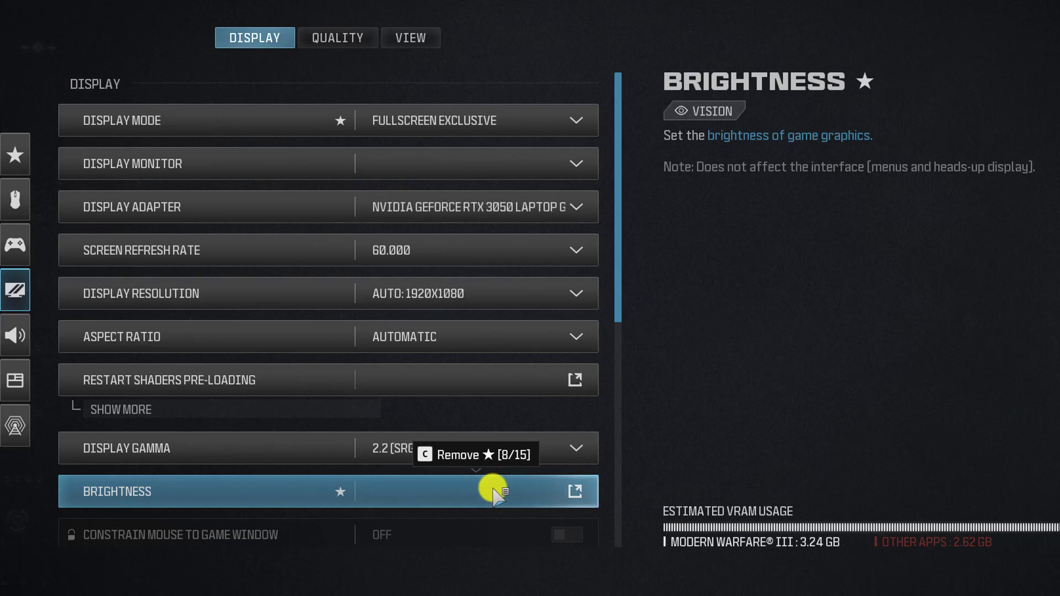
# Set the game's brightness to 83 and return to the display settings.
pyautogui.click(493, 491)
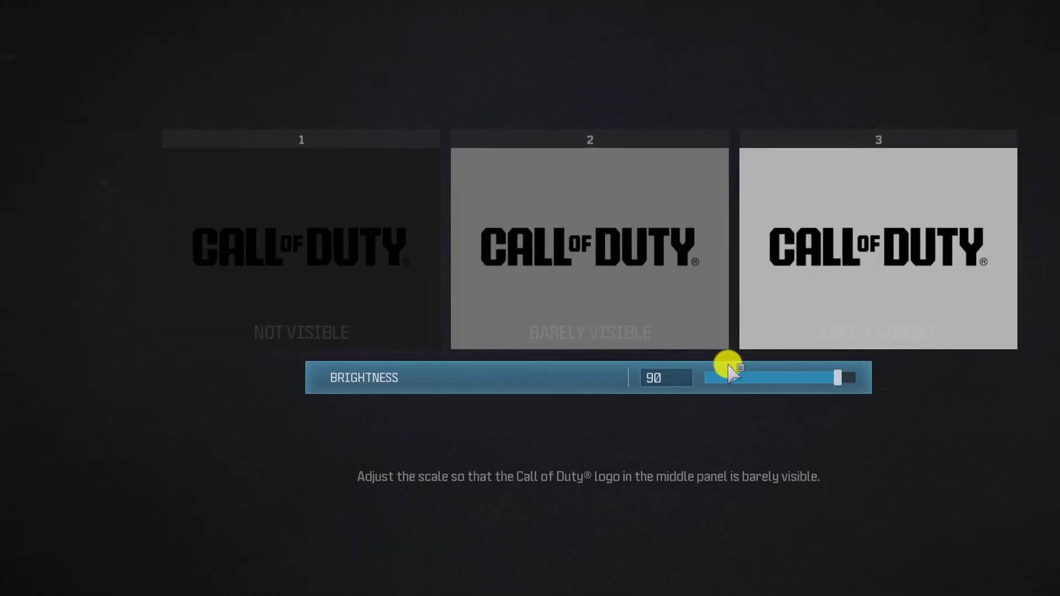
pyautogui.moveTo(729, 375); pyautogui.dragTo(817, 373)
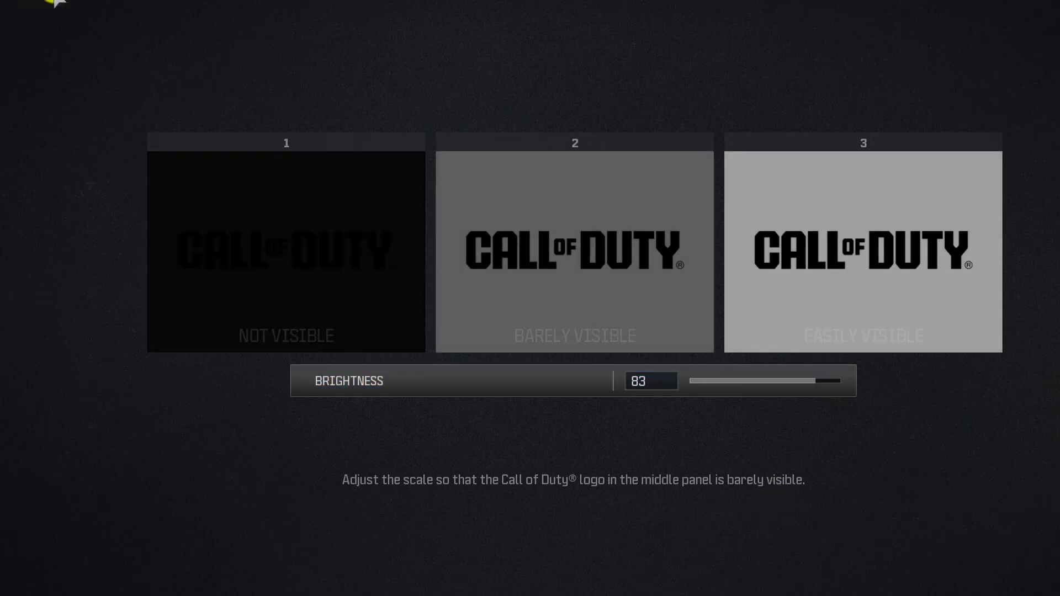
pyautogui.press('Escape')
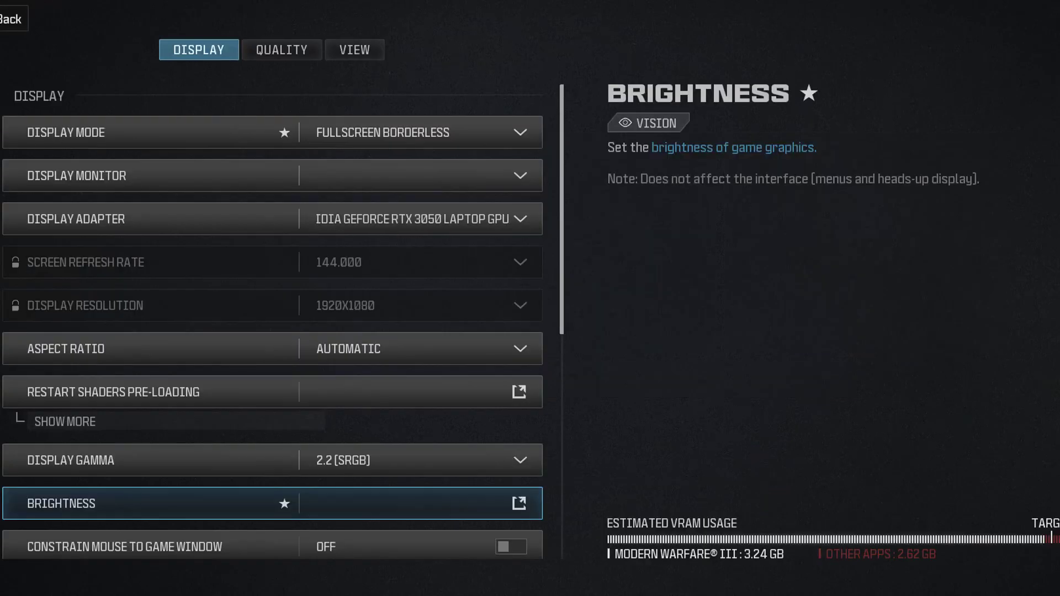
# Set NVIDIA Reflex Low Latency to On and the Eco Mode Preset to Efficiency in the display settings.
pyautogui.scroll(-3, 182, 276)
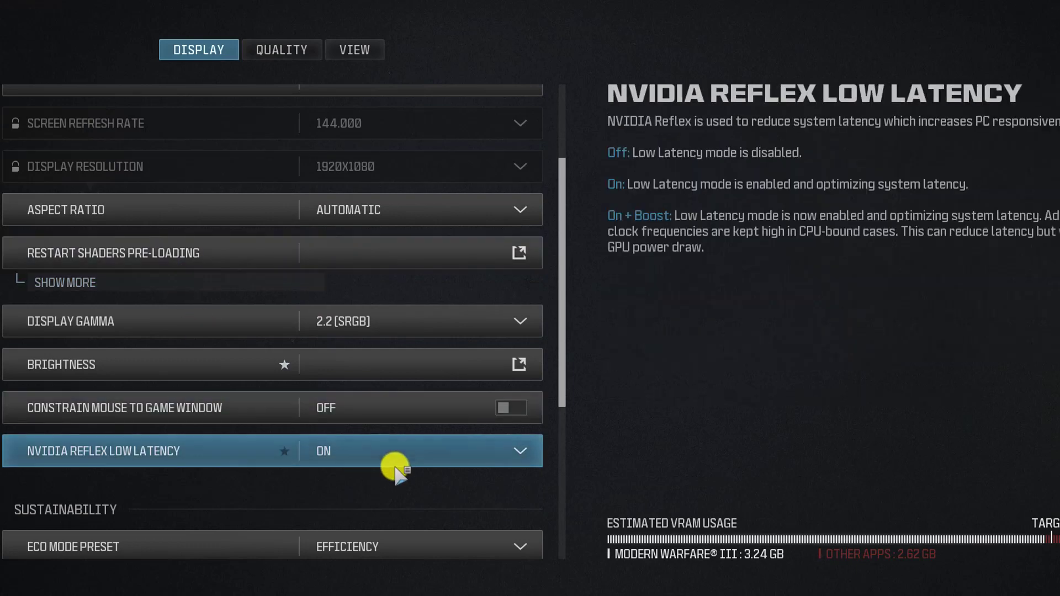
pyautogui.click(458, 453)
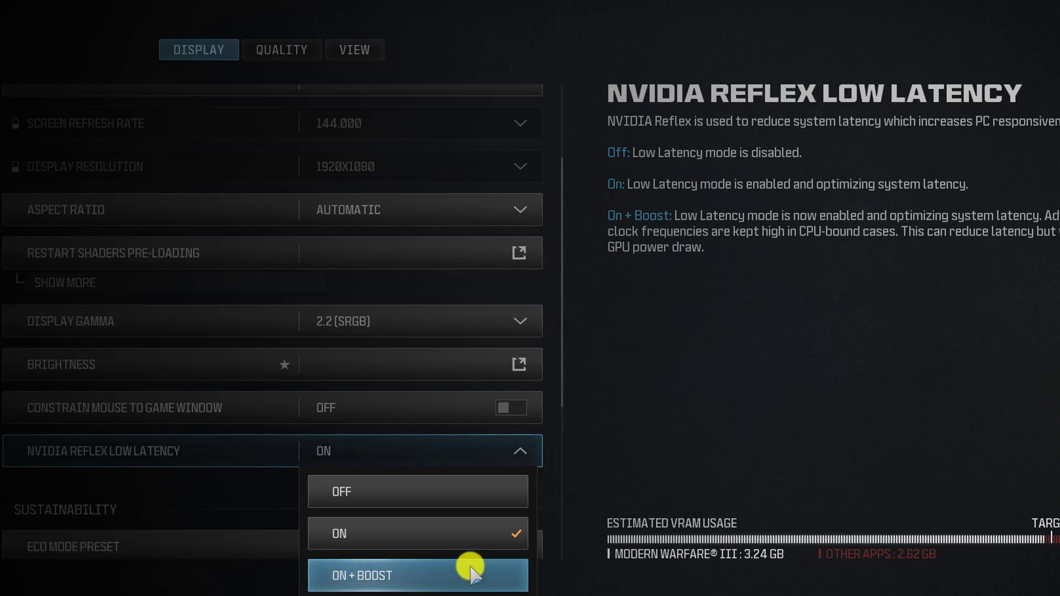
pyautogui.click(473, 535)
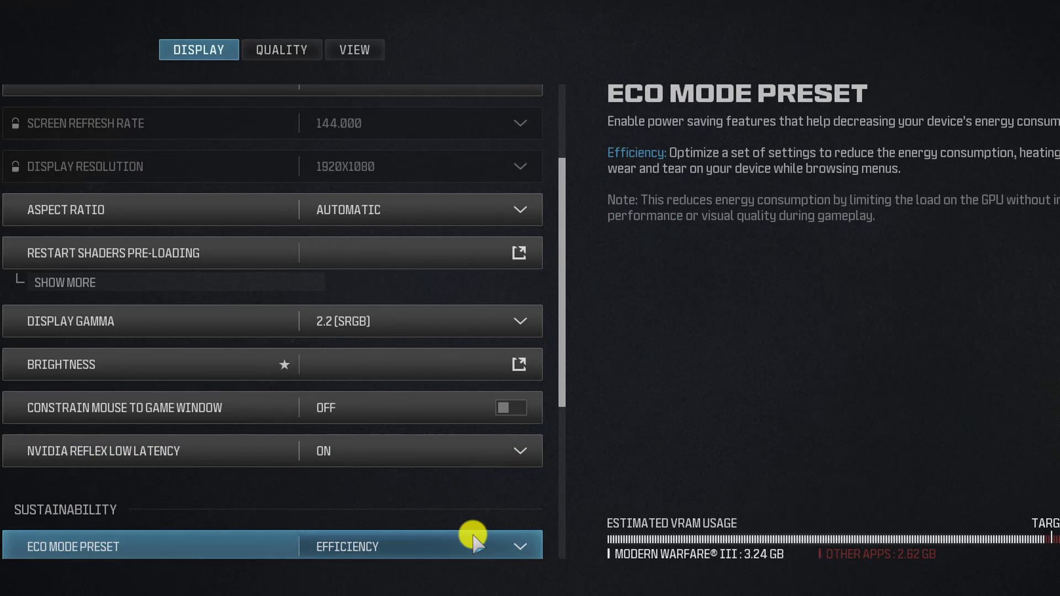
pyautogui.scroll(-2, 438, 449)
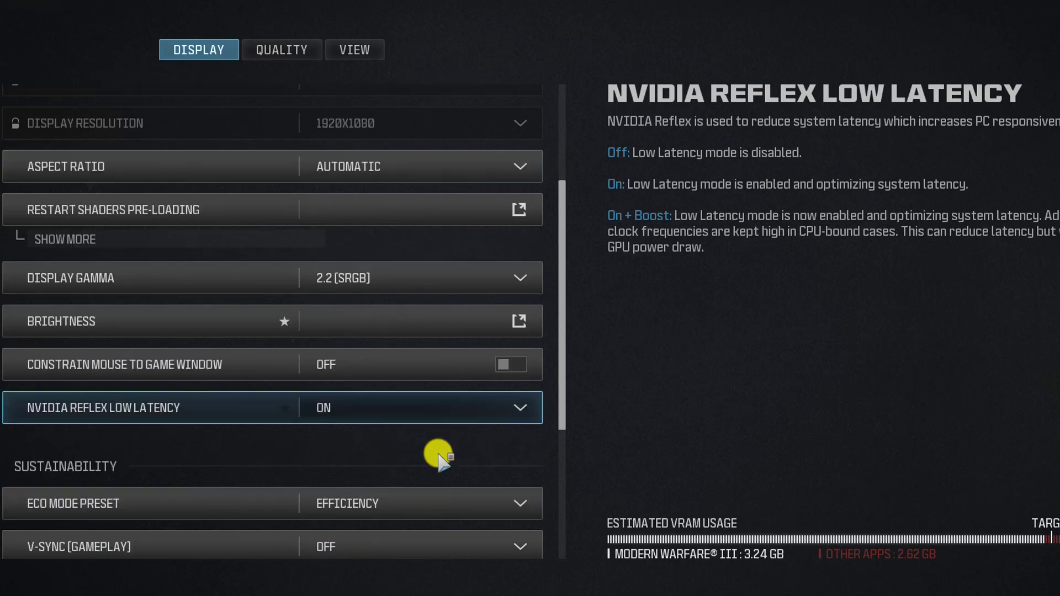
pyautogui.click(500, 458)
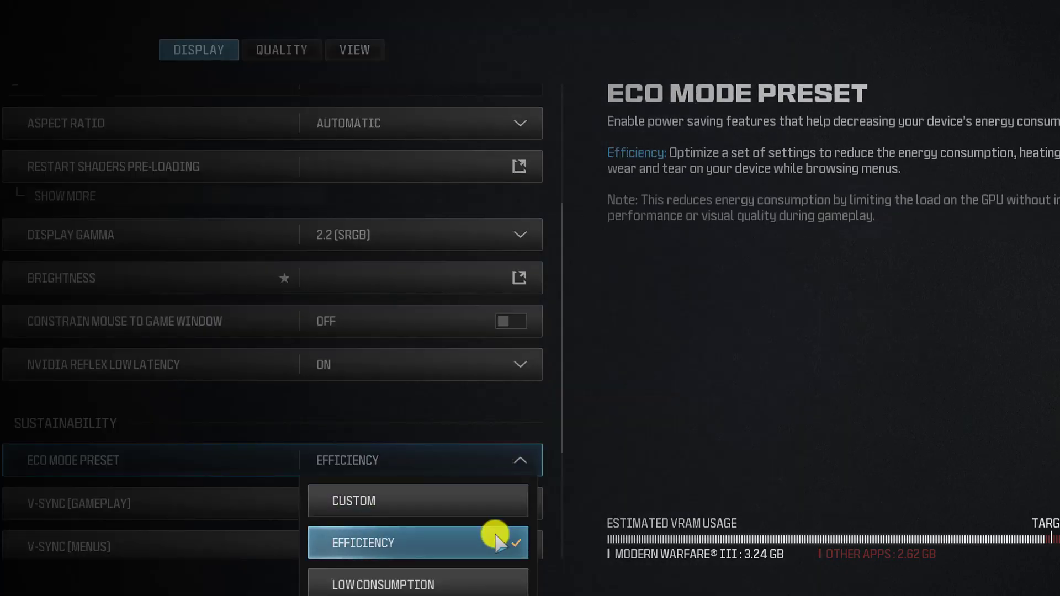
pyautogui.click(497, 539)
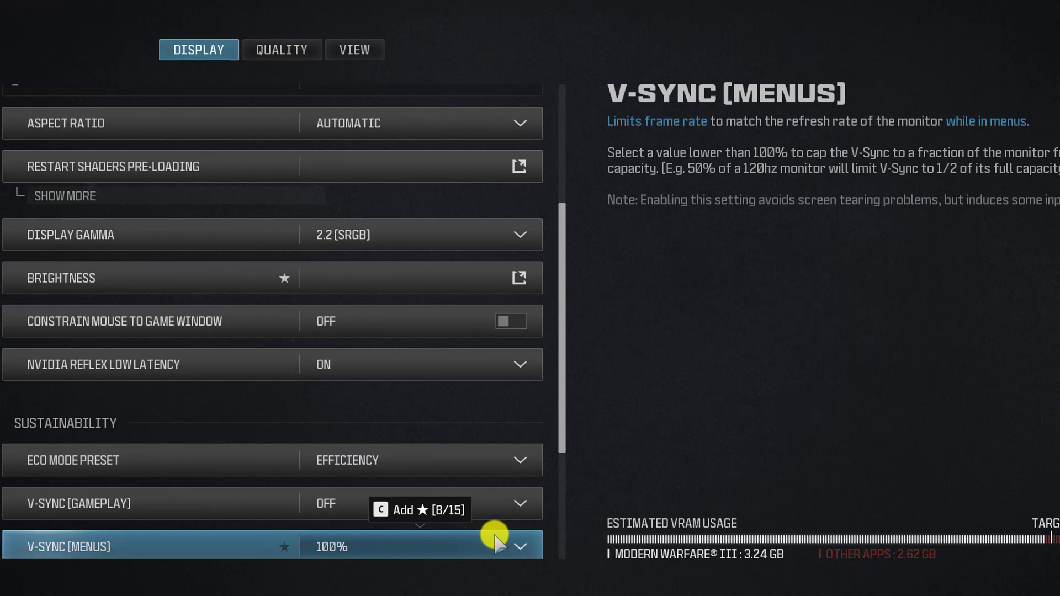
# Set V-Sync for menus to Off and the Custom Frame Rate Limit to Unlimited.
pyautogui.scroll(-2, 495, 535)
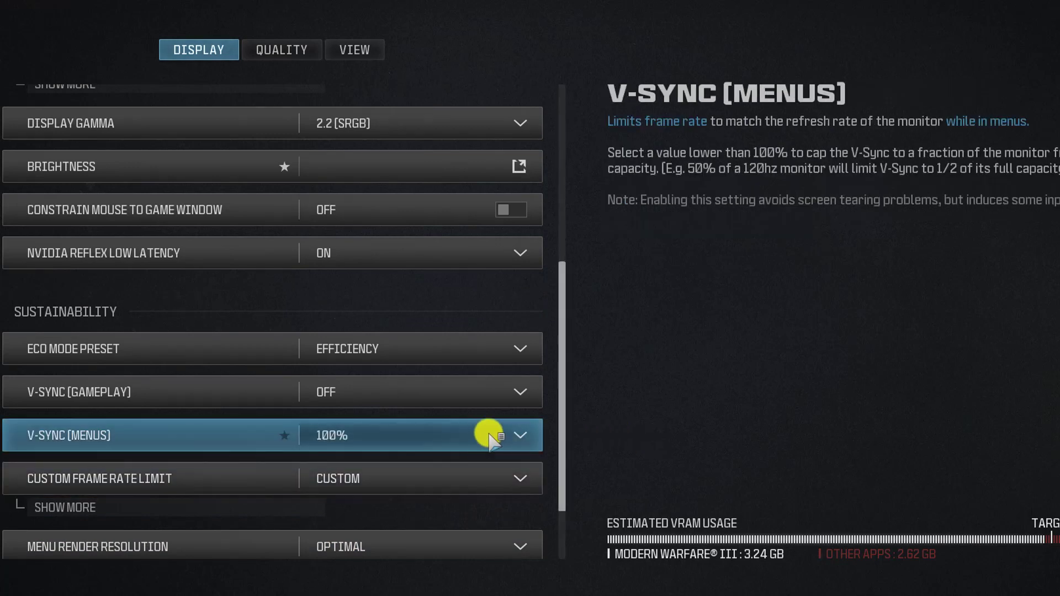
pyautogui.click(486, 434)
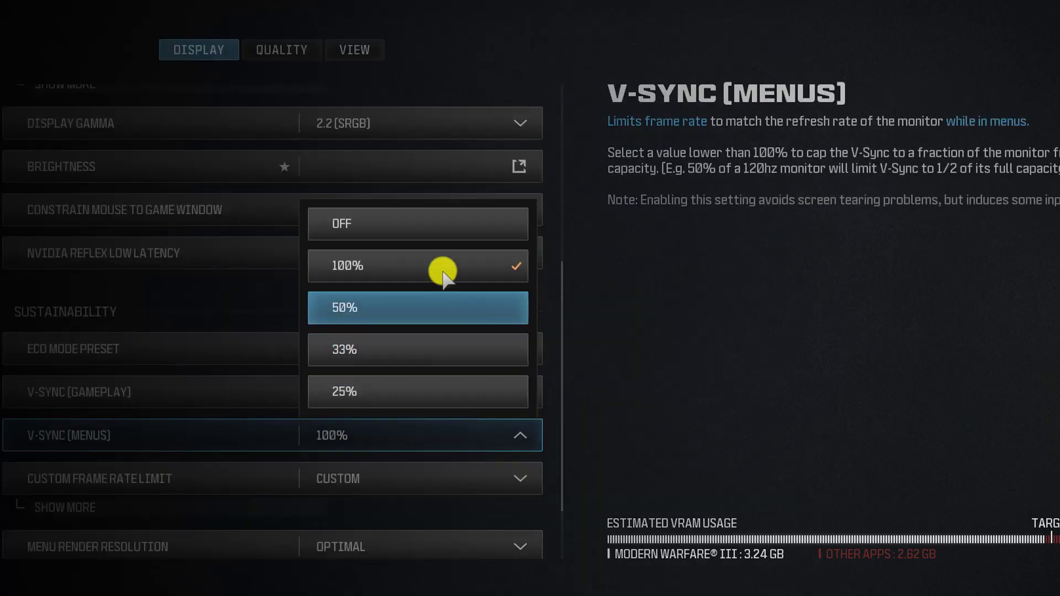
pyautogui.click(445, 224)
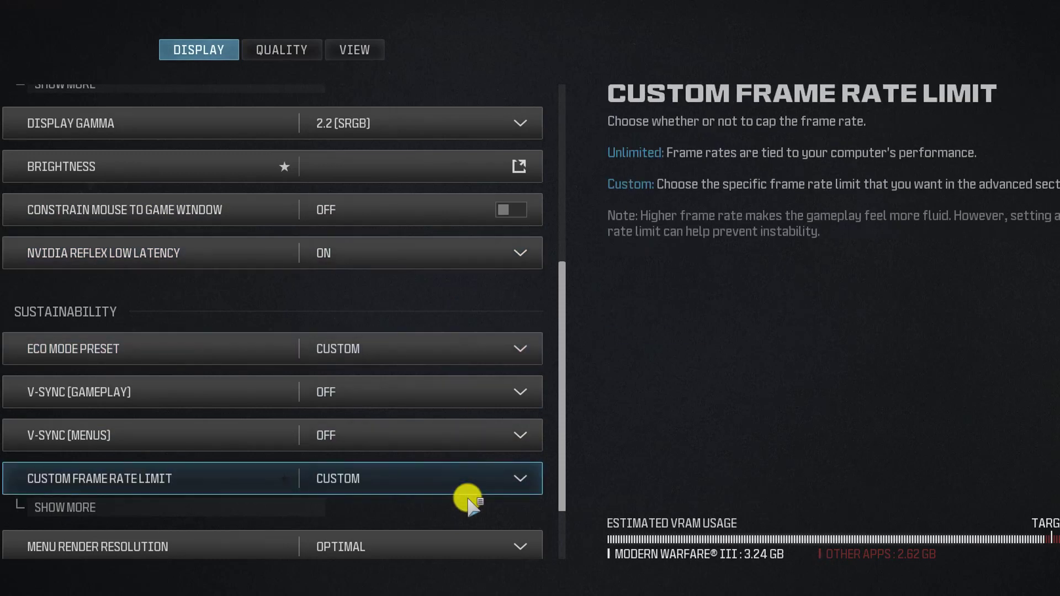
pyautogui.click(471, 493)
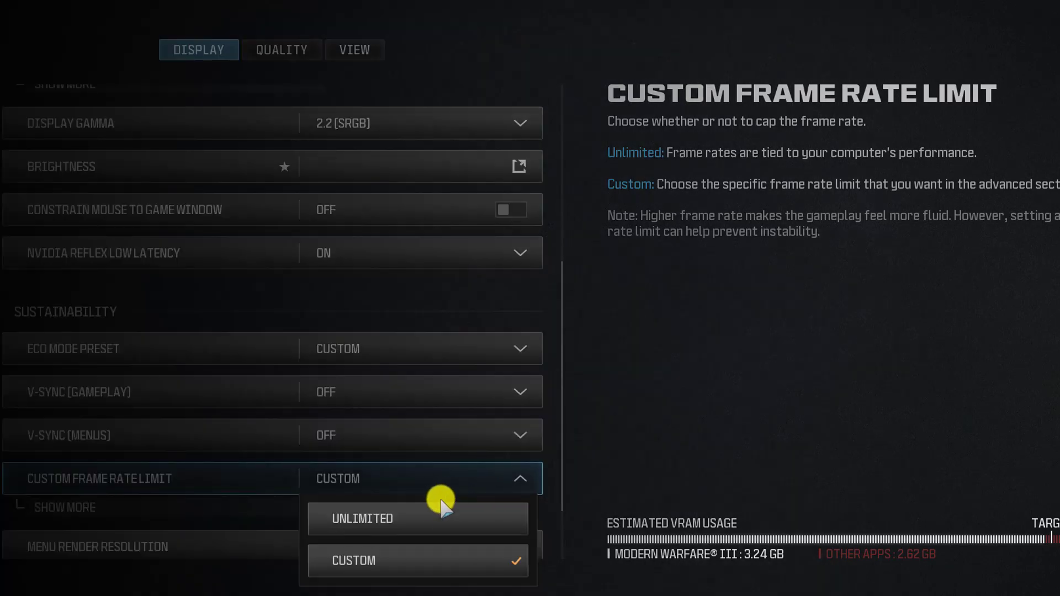
pyautogui.click(429, 519)
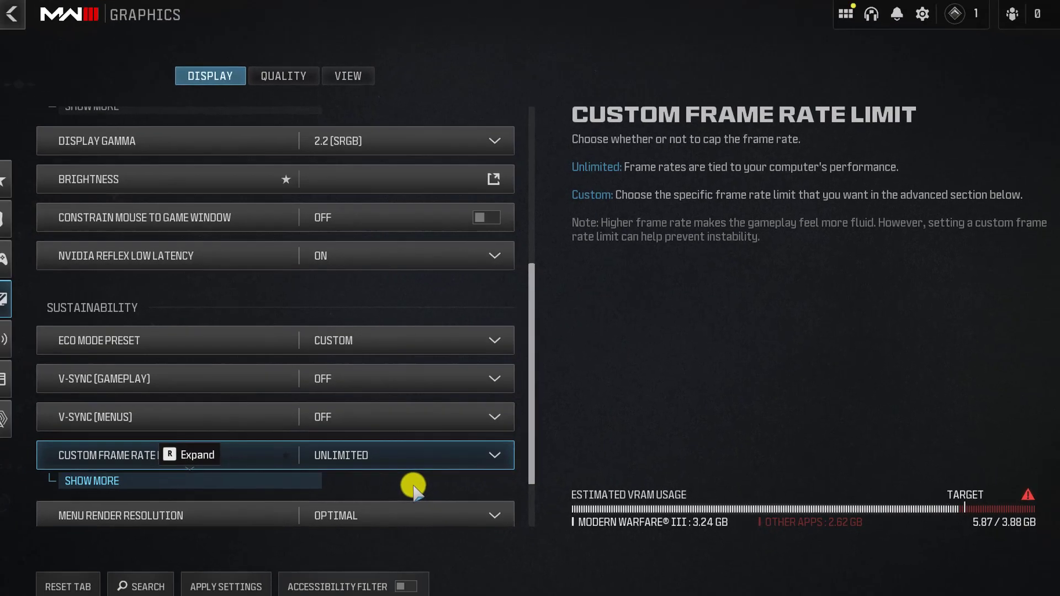
# Open the quality graphics settings and apply the pending display changes.
pyautogui.scroll(-2, 430, 513)
pyautogui.scroll(-1, 450, 444)
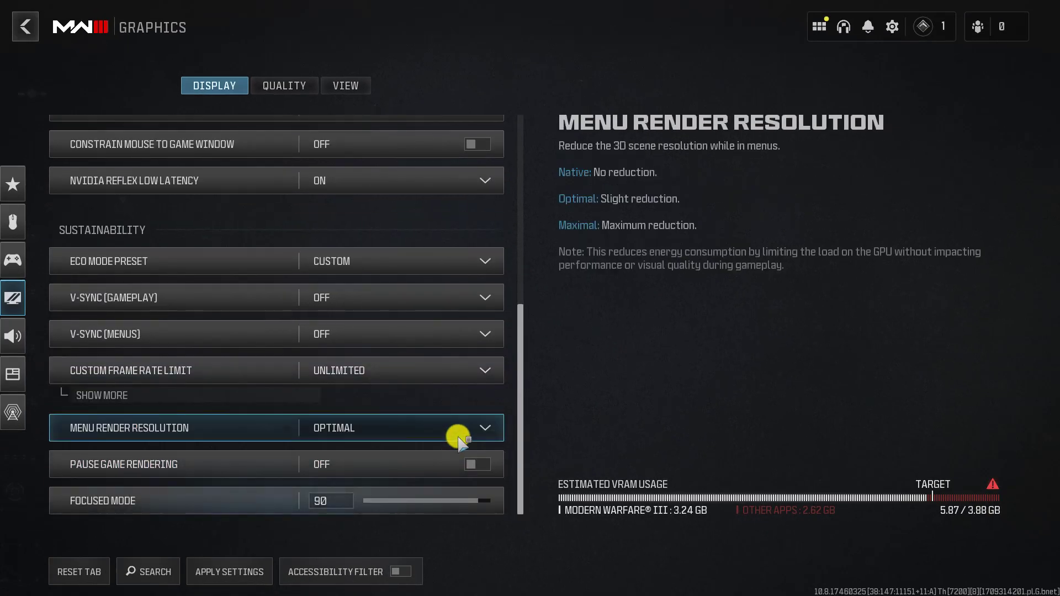
pyautogui.click(273, 85)
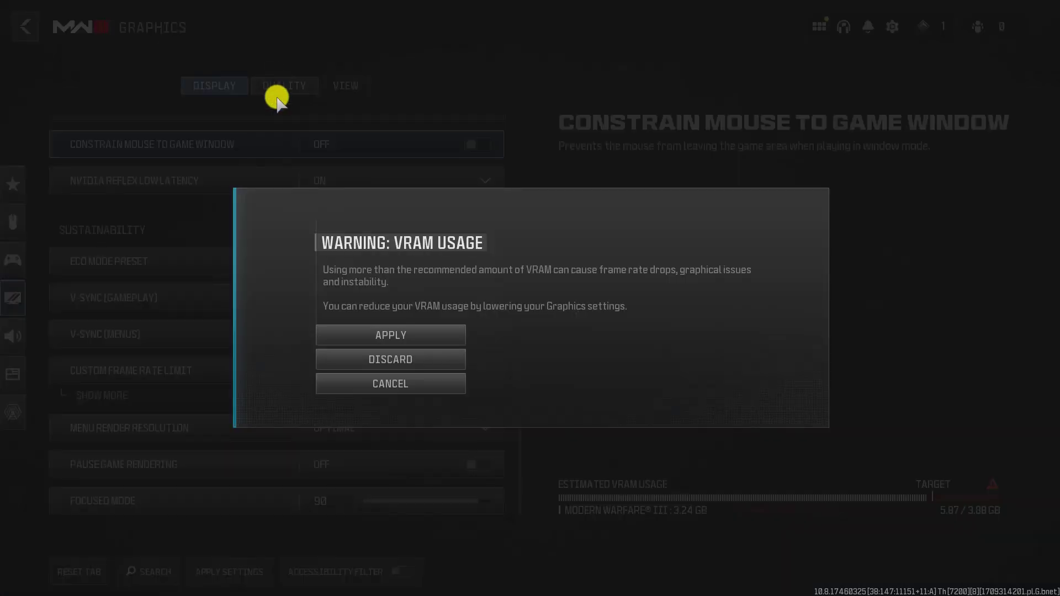
pyautogui.click(353, 332)
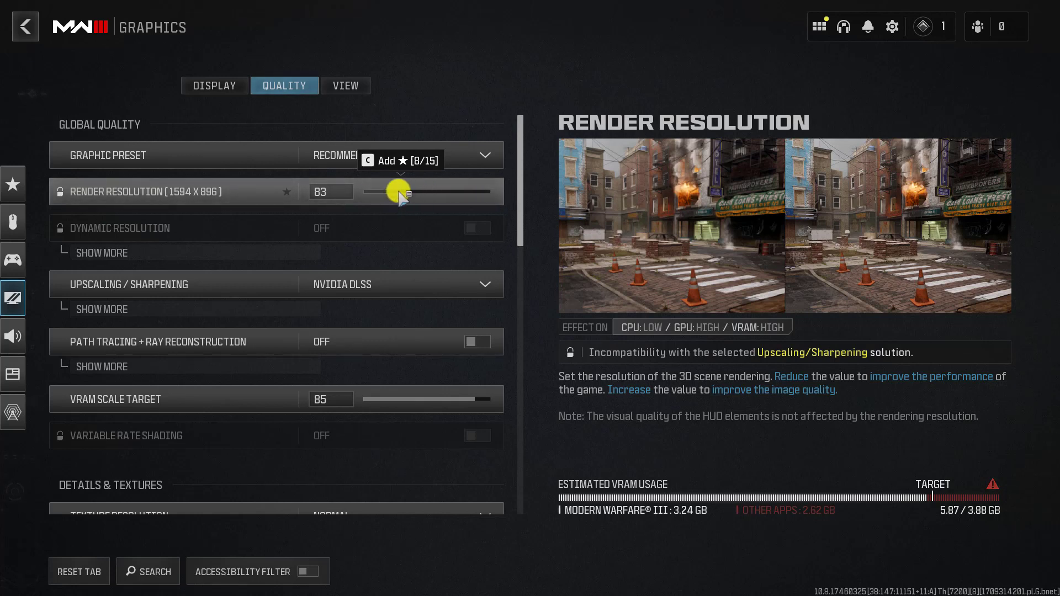
# Set the graphic preset to Recommended and the VRAM Scale Target to 70.
pyautogui.click(476, 160)
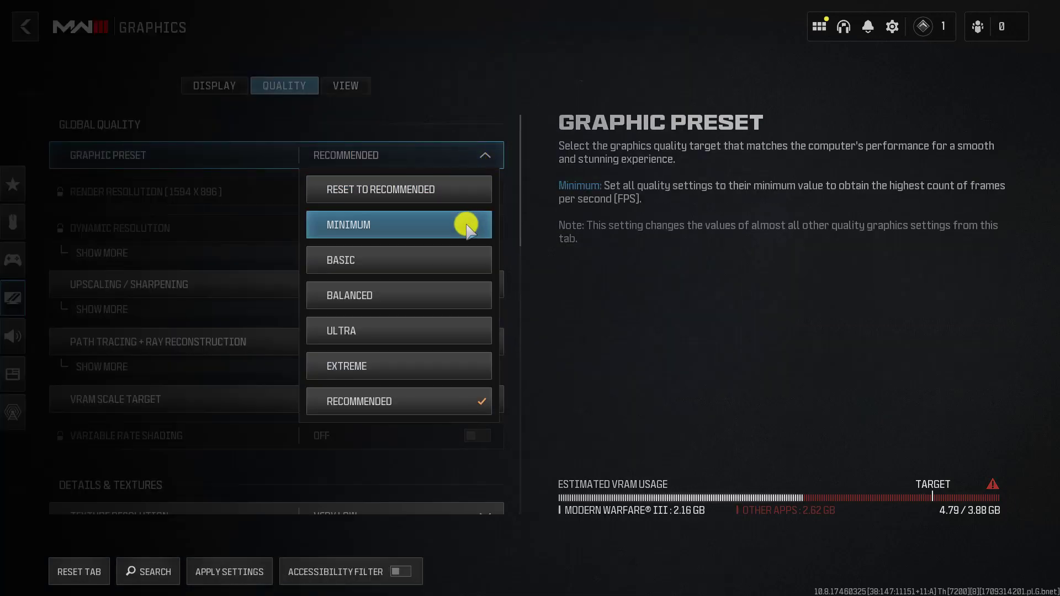
pyautogui.click(466, 223)
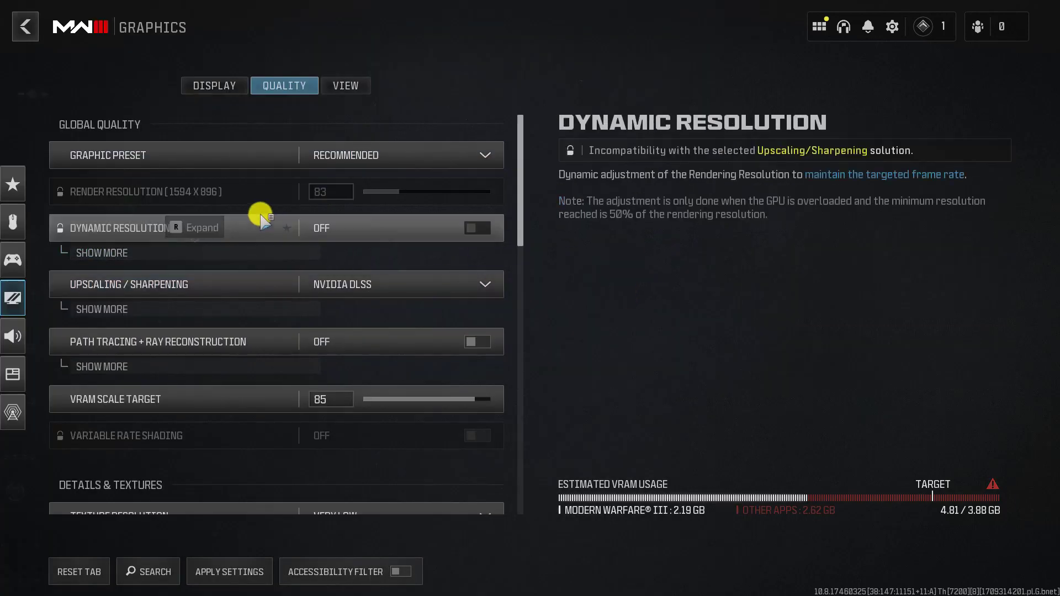
pyautogui.scroll(-1, 472, 298)
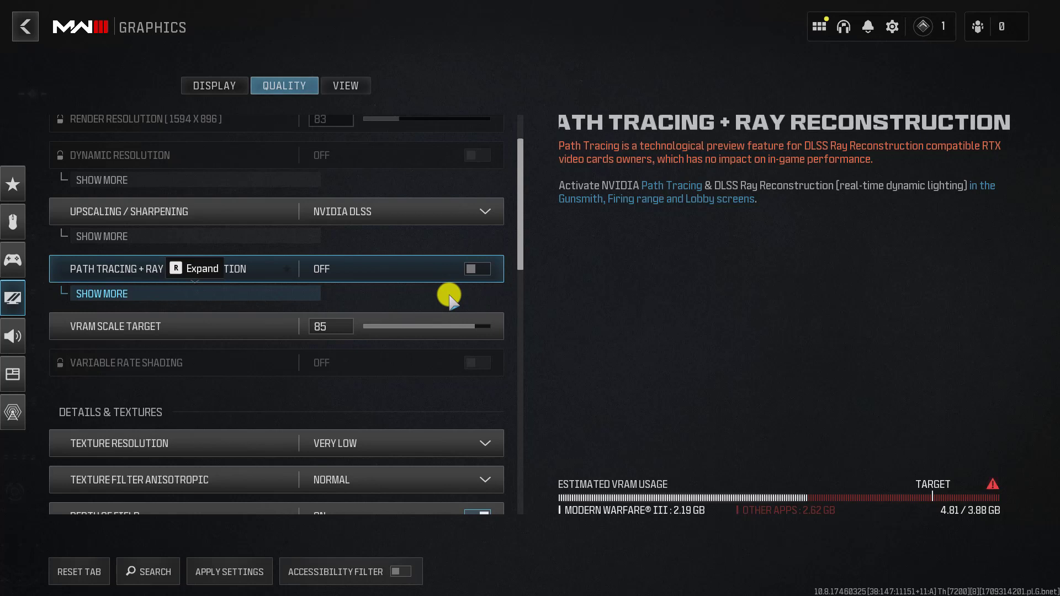
pyautogui.click(466, 326)
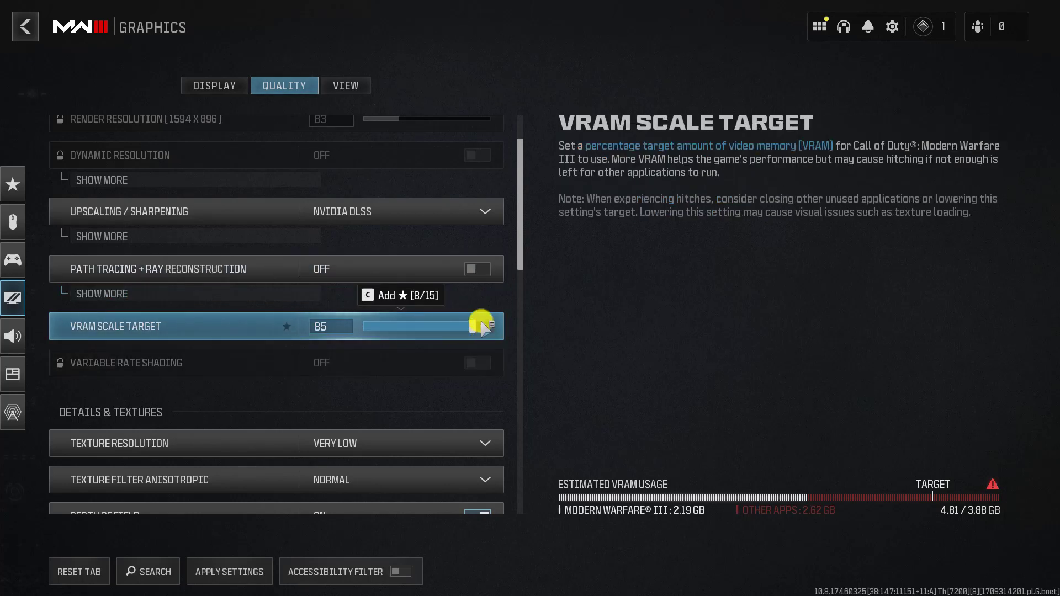
pyautogui.click(436, 326)
pyautogui.scroll(-2, 419, 385)
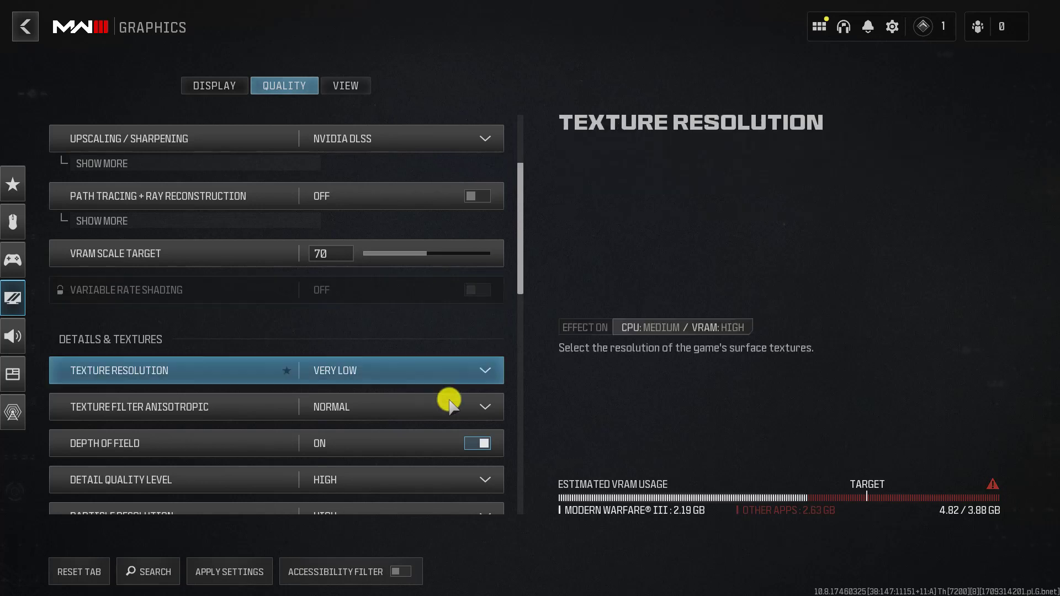
# Leave the quality graphics settings and discard the pending changes.
pyautogui.scroll(-5, 497, 421)
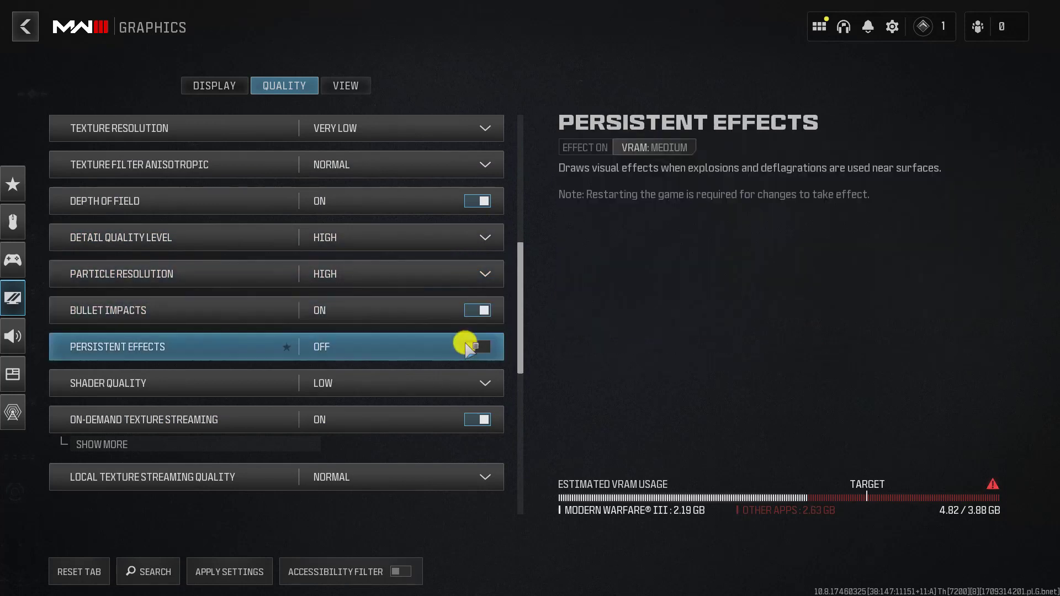
pyautogui.scroll(-1, 466, 411)
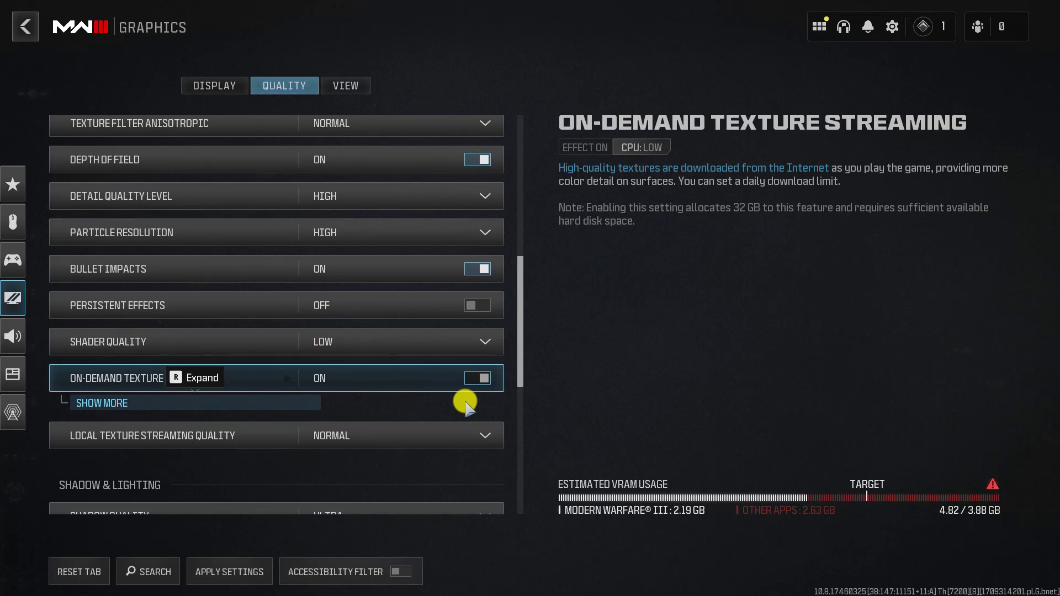
pyautogui.press('Escape')
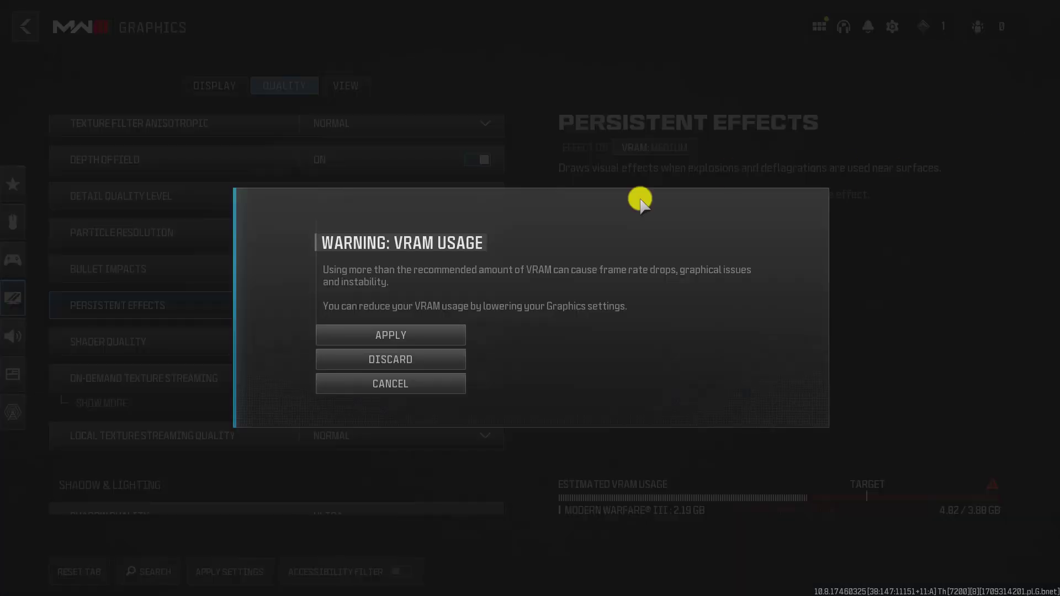
pyautogui.click(374, 353)
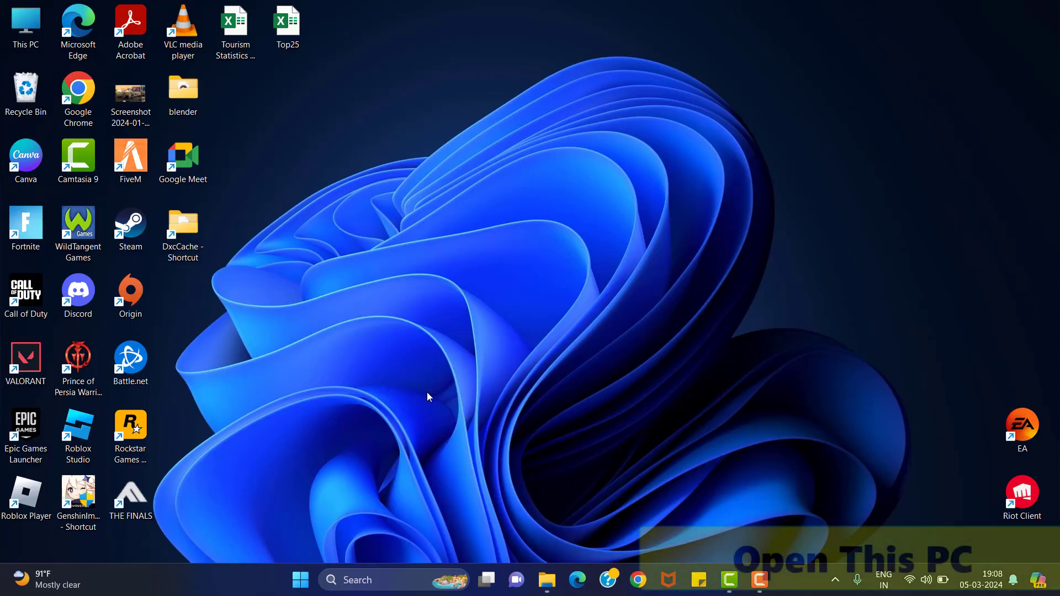
# Open the players folder inside Documents > Call of Duty in File Explorer and select all its contents.
pyautogui.doubleClick(32, 35)
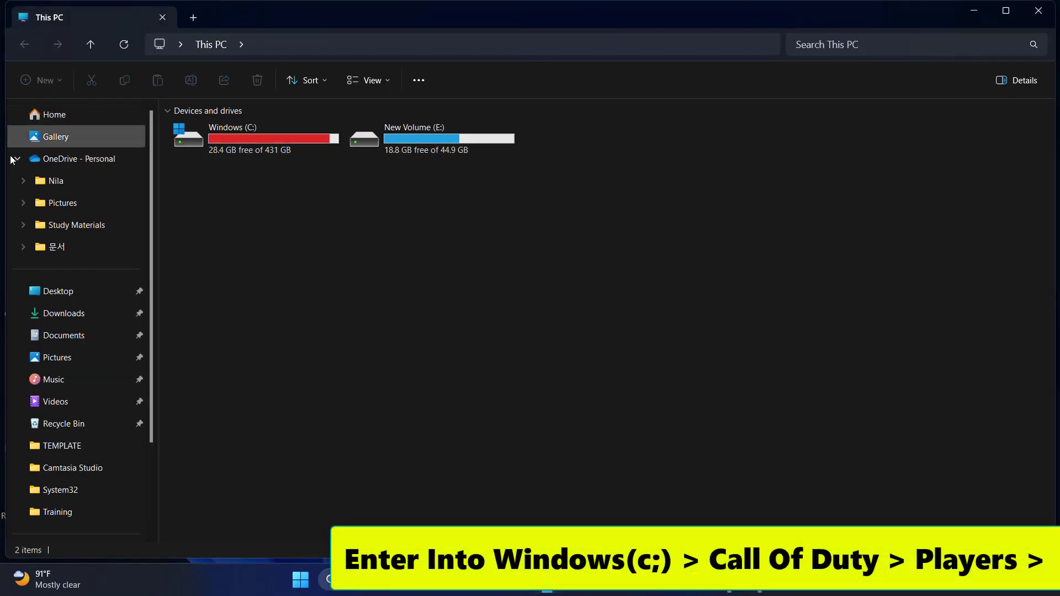
pyautogui.click(41, 338)
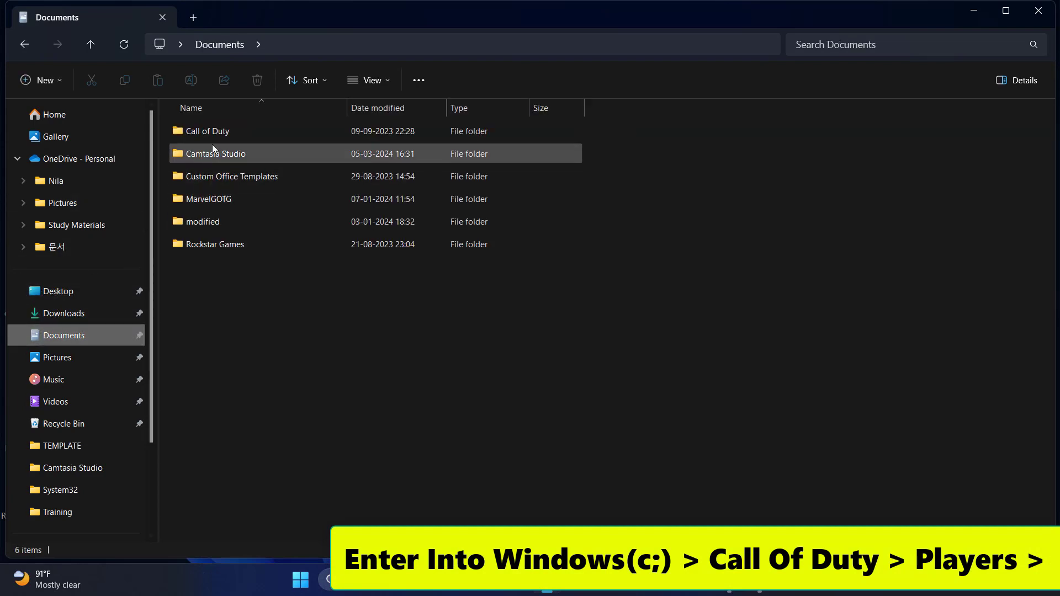
pyautogui.click(239, 132)
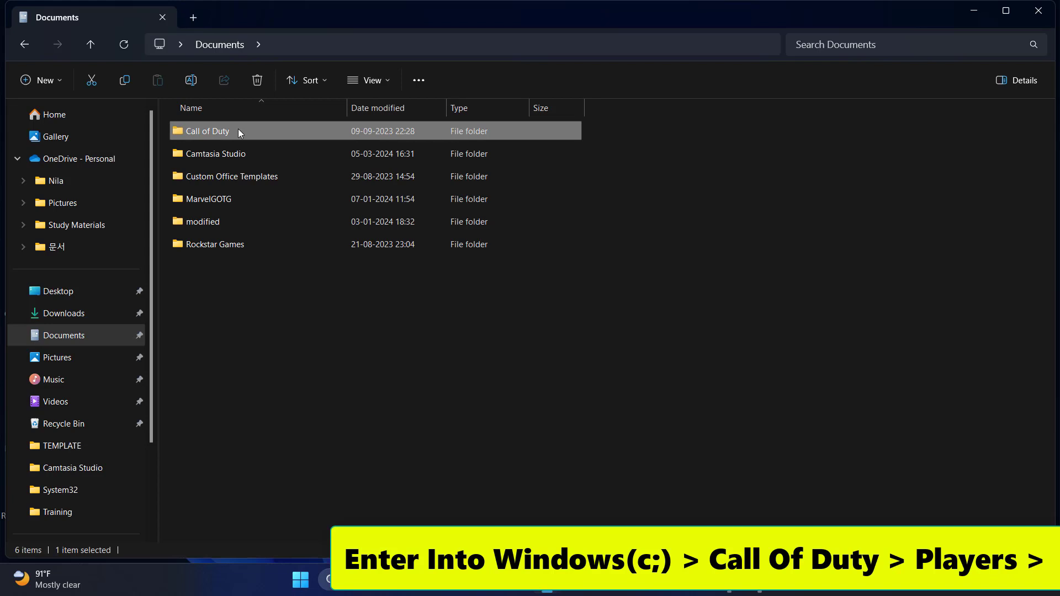
pyautogui.doubleClick(246, 131)
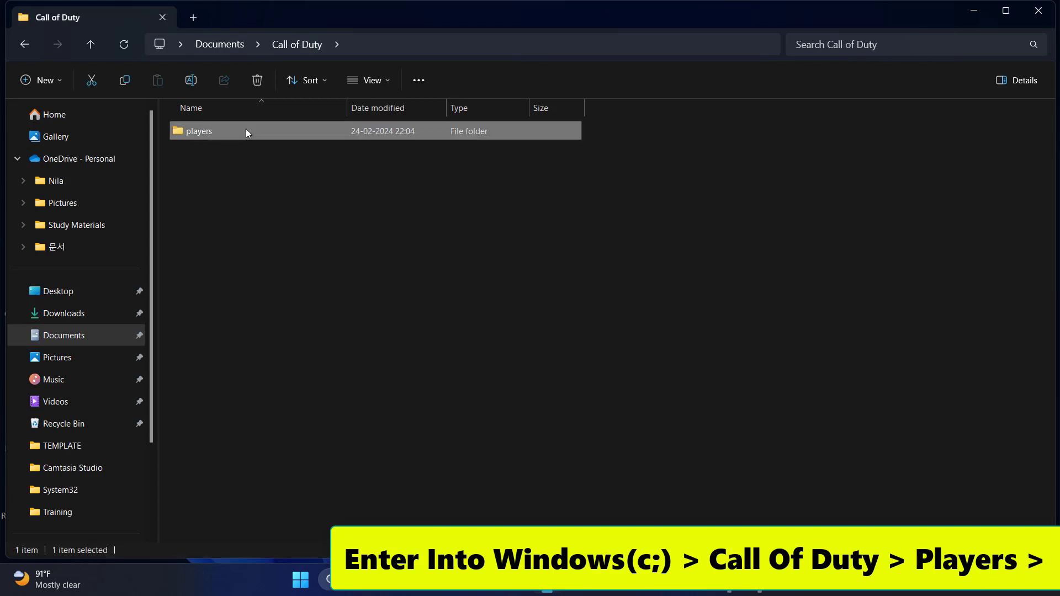
pyautogui.doubleClick(247, 131)
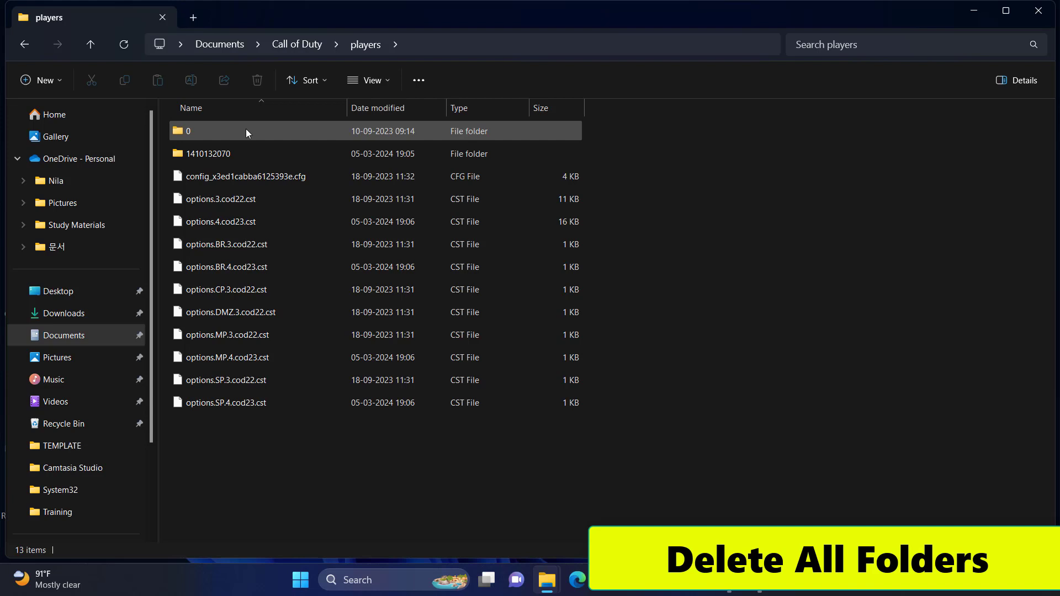
pyautogui.hotkey('ctrl', 'a')
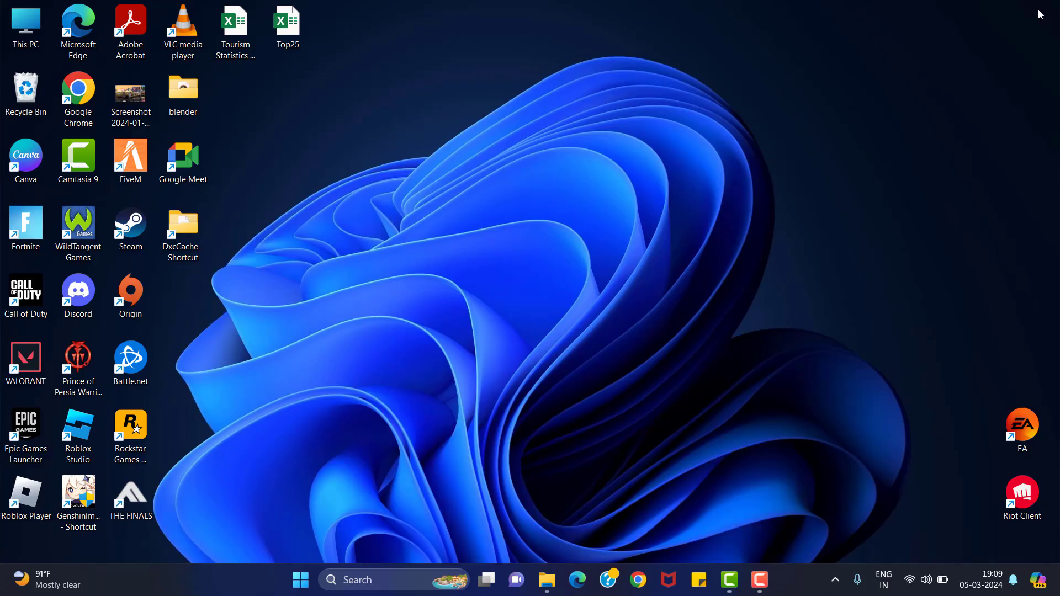
# Set the Call of Duty desktop shortcut to Windows 8 compatibility mode with fullscreen optimizations disabled and administrator rights.
pyautogui.rightClick(38, 289)
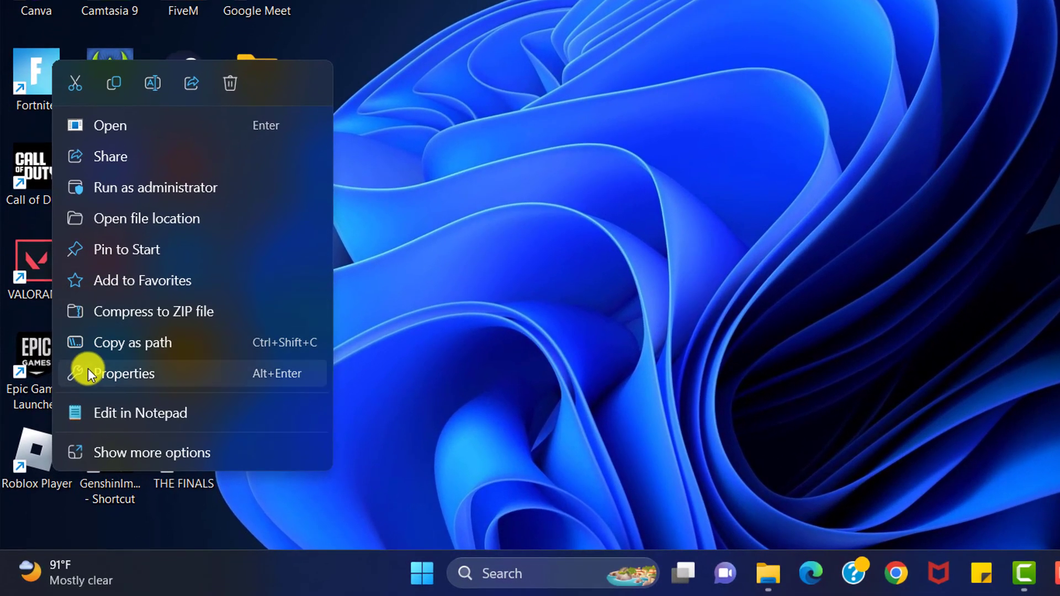
pyautogui.click(89, 371)
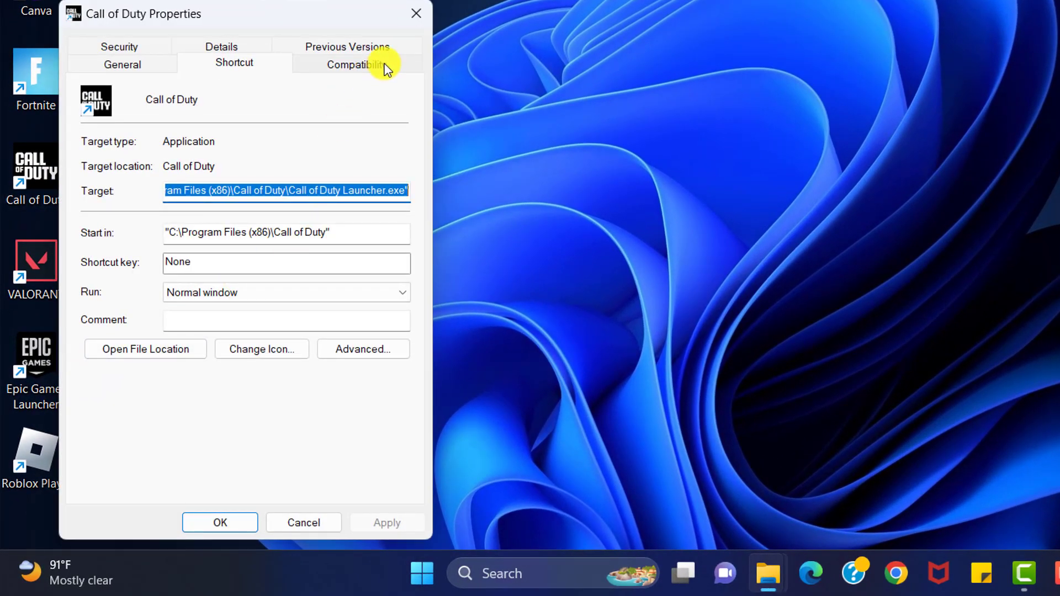
pyautogui.click(387, 68)
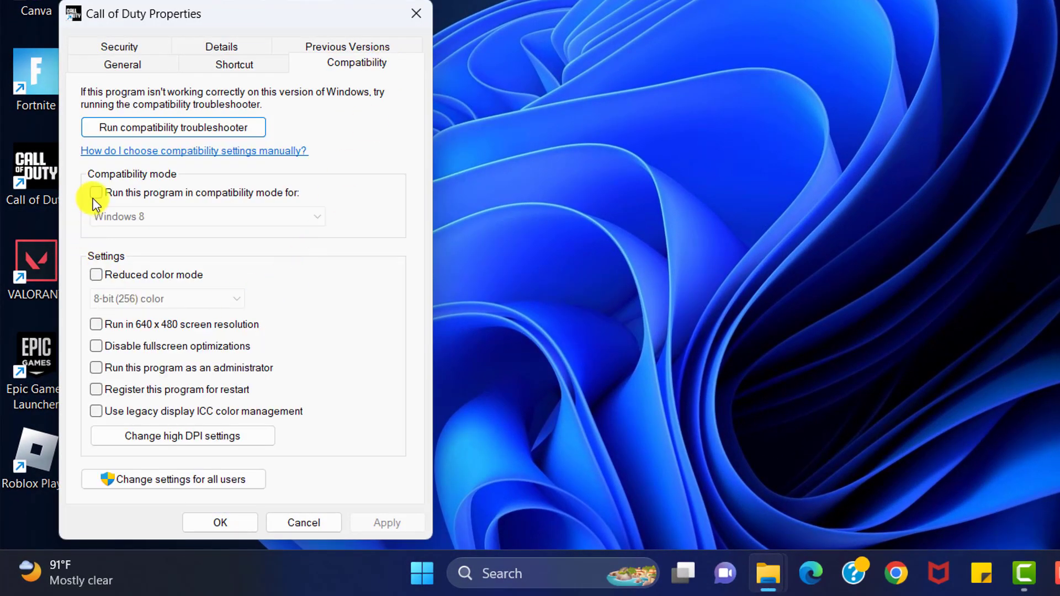
pyautogui.click(96, 346)
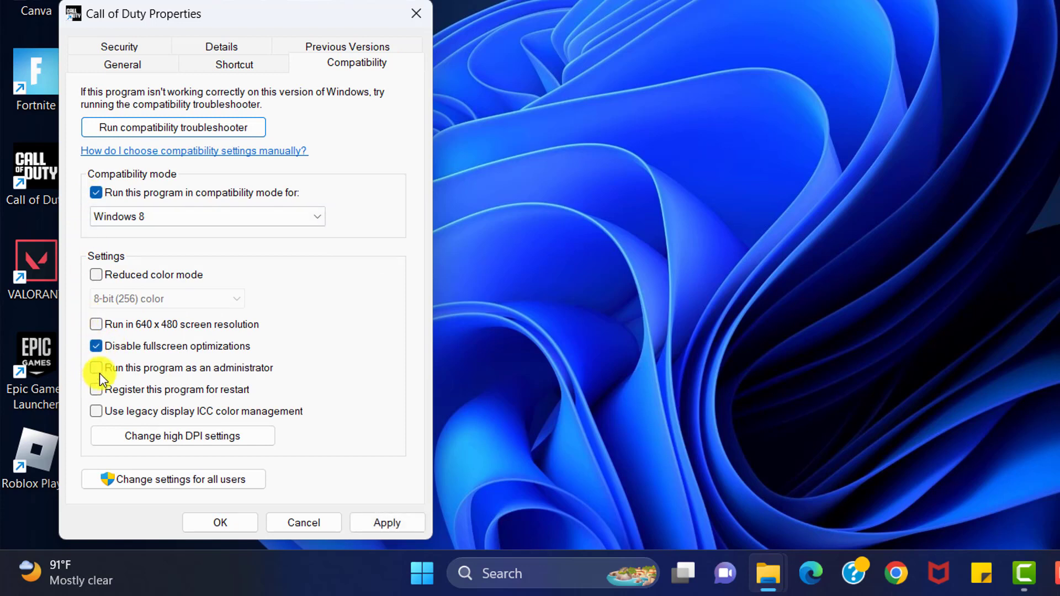
pyautogui.click(99, 370)
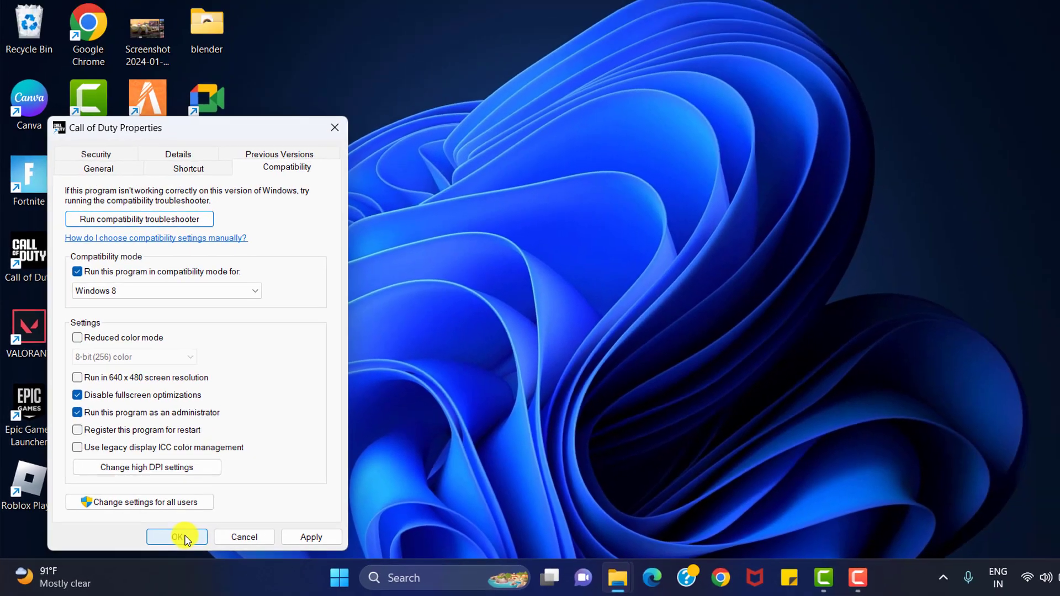
pyautogui.click(228, 522)
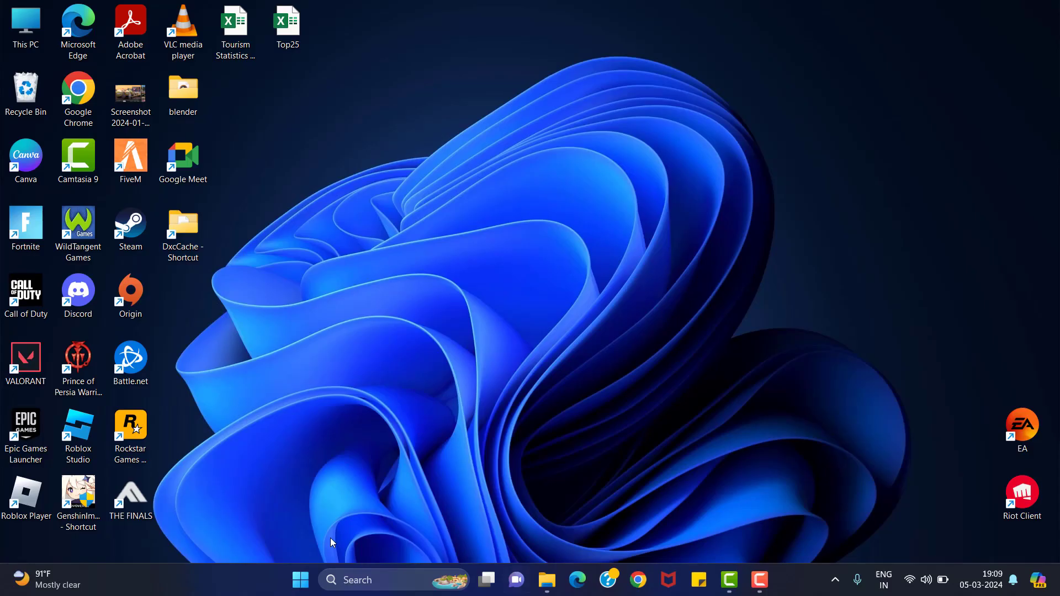
# Restart the PC from the Shut Down Windows dialog.
pyautogui.hotkey('alt', 'F4')
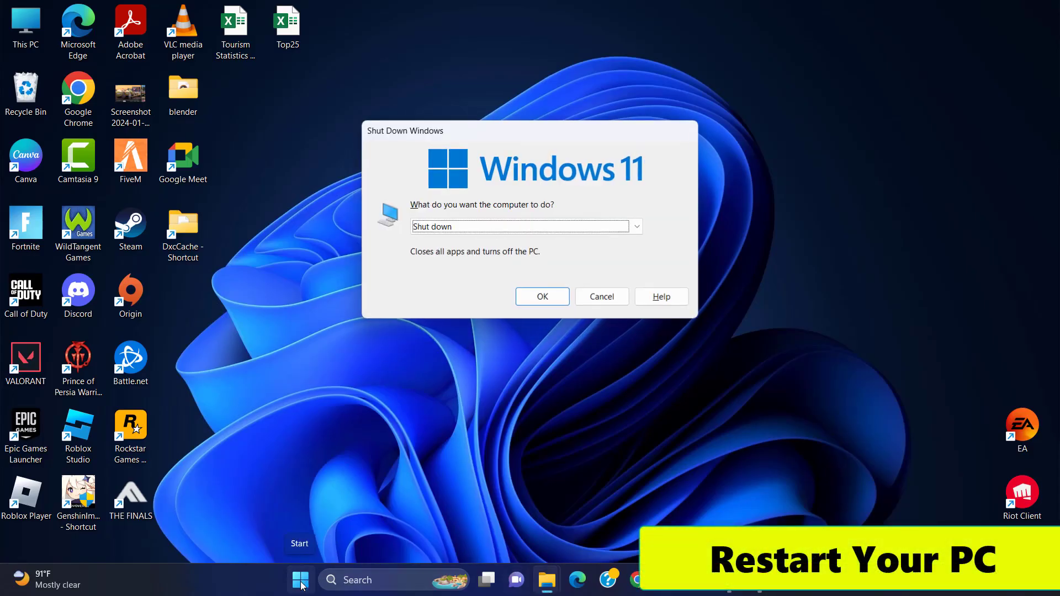
pyautogui.click(637, 226)
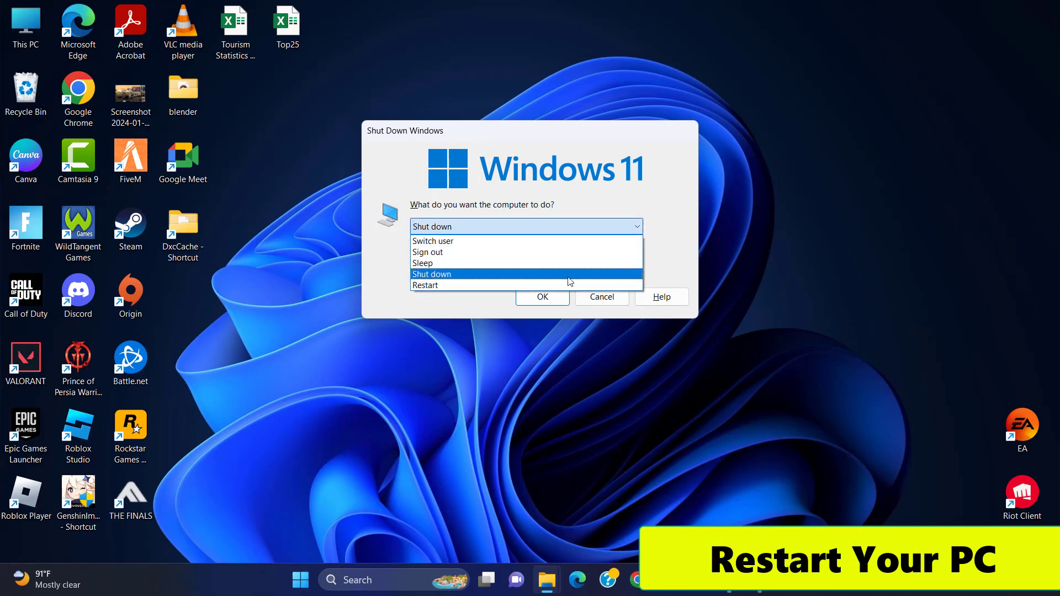
pyautogui.click(544, 288)
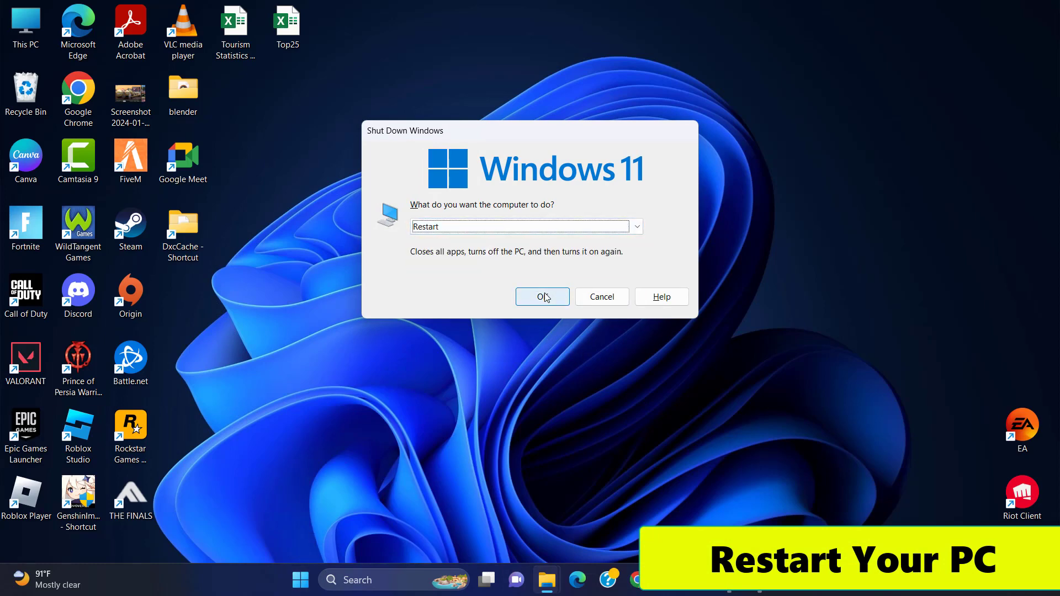
pyautogui.click(544, 297)
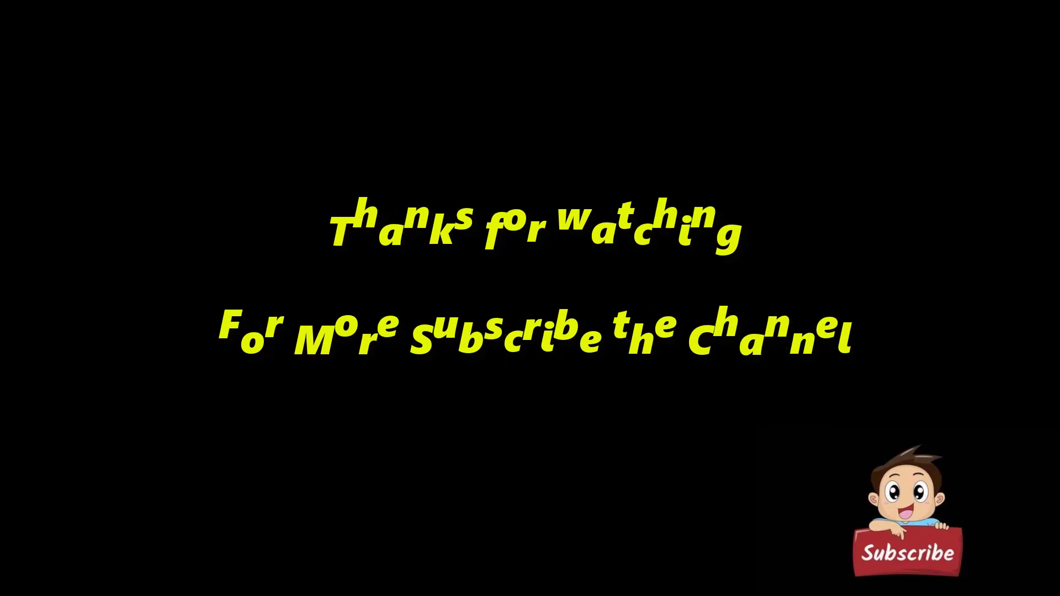